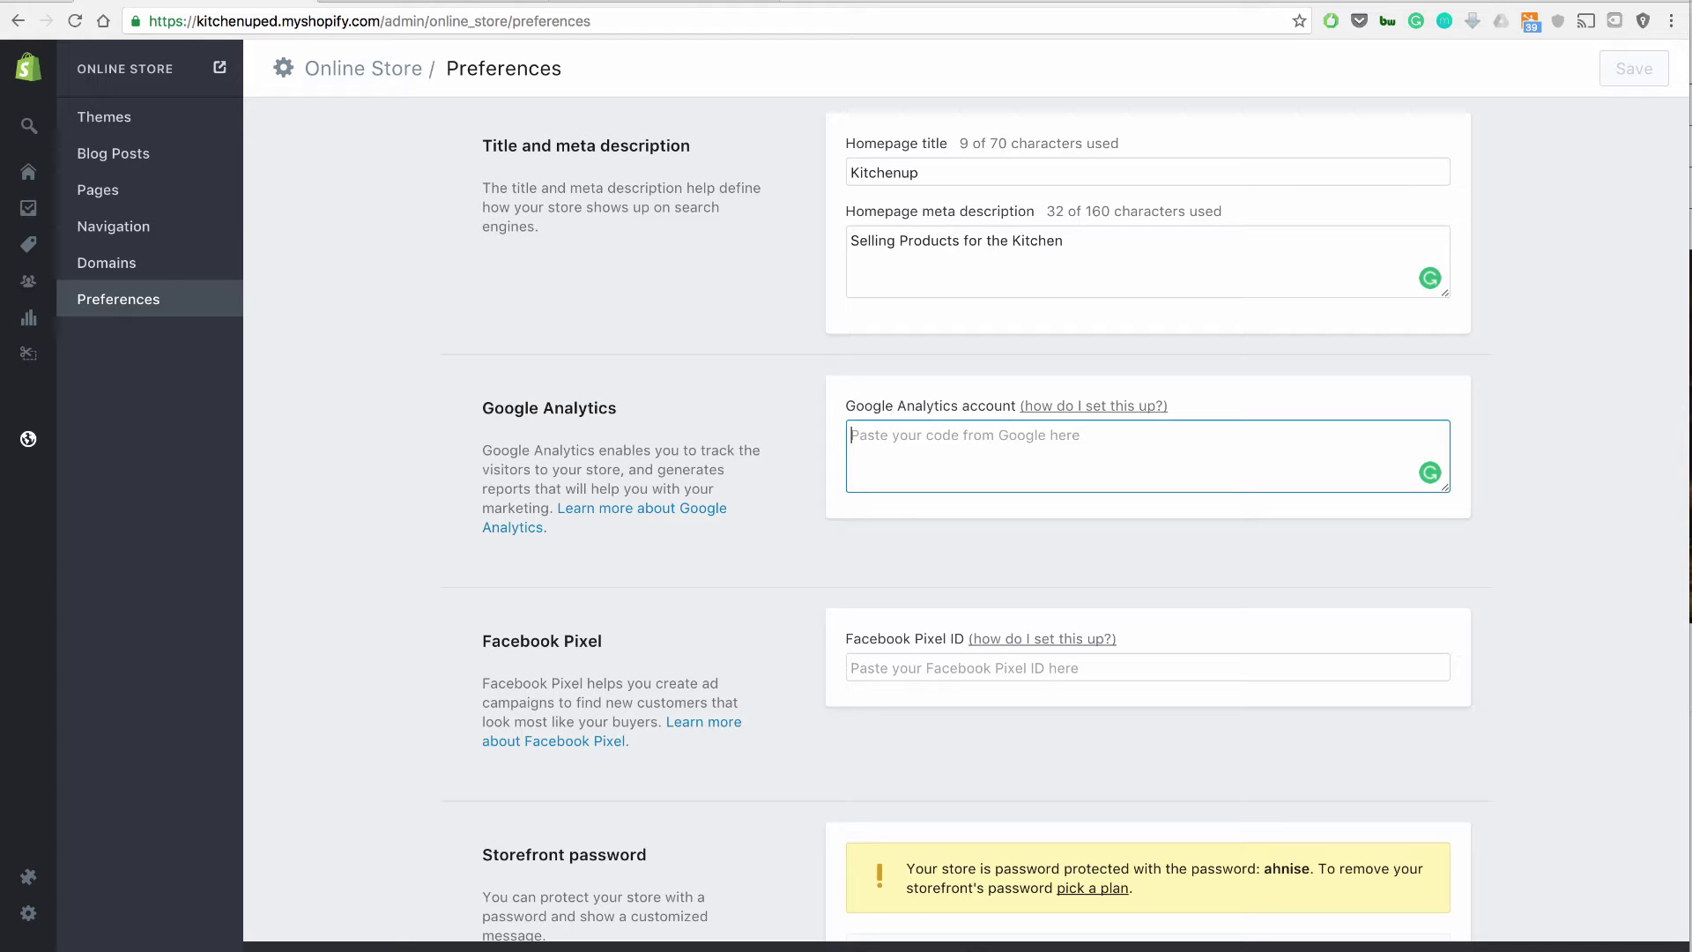
Step: Focus the empty Facebook Pixel ID field in Shopify, then switch to the Facebook Business Manager tab
click(964, 668)
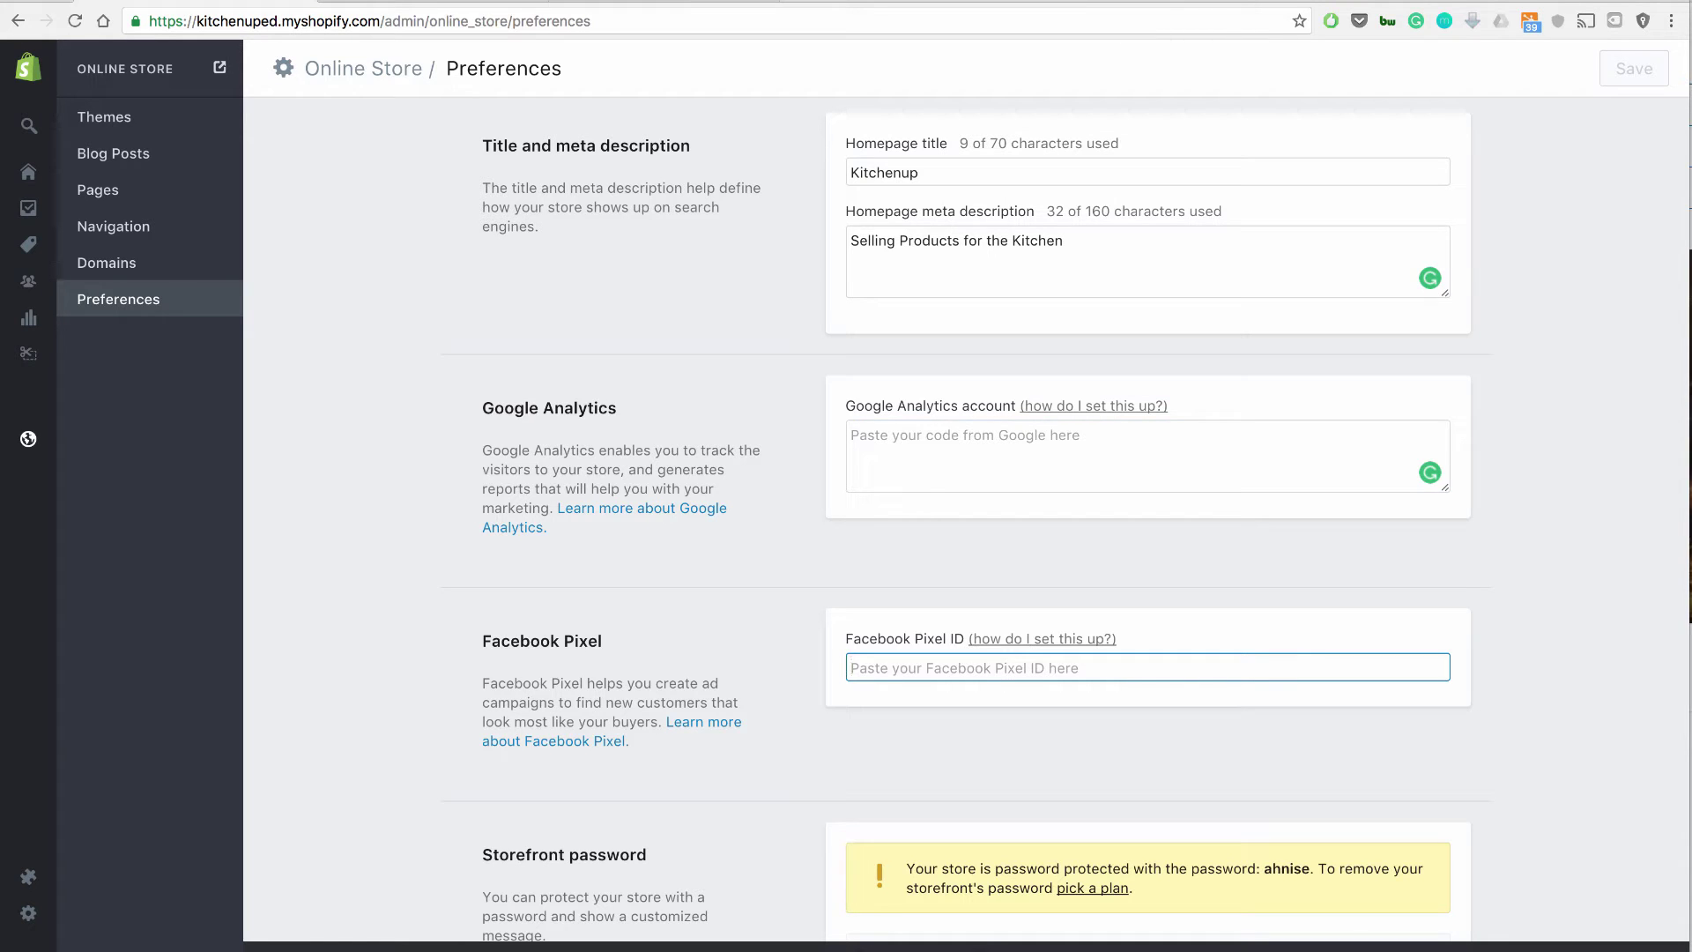
click(422, 2)
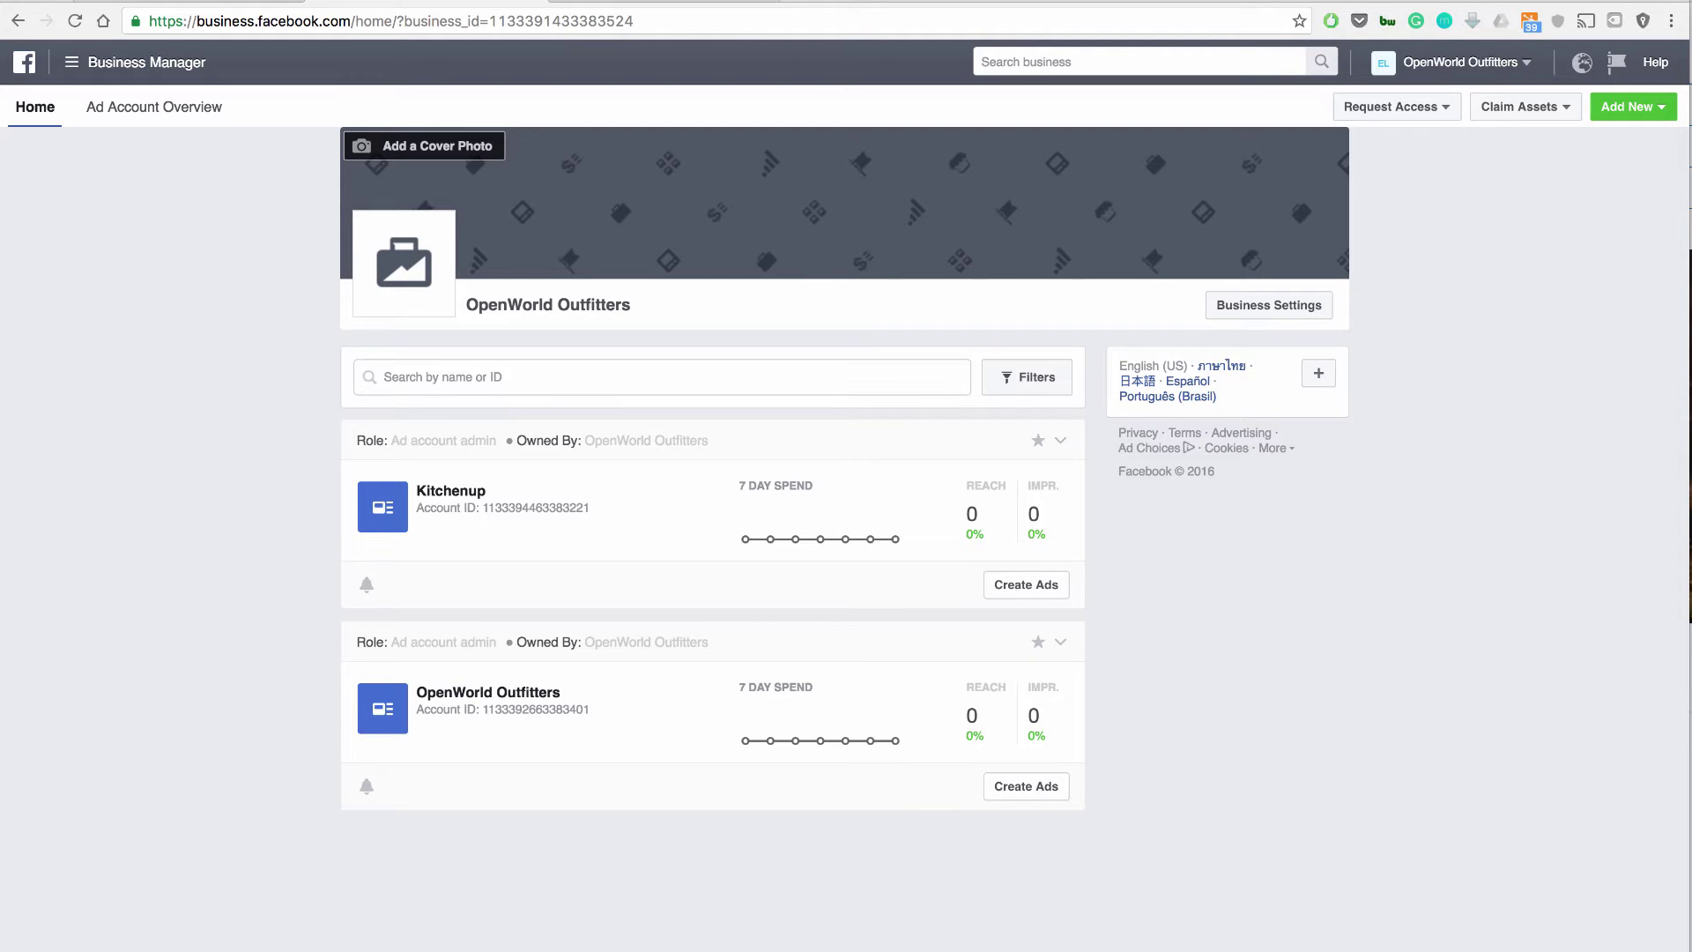
Step: Open Ads Manager for the Kitchenup ad account from the Business Manager menu
drag(196, 20, 352, 20)
click(231, 231)
click(133, 63)
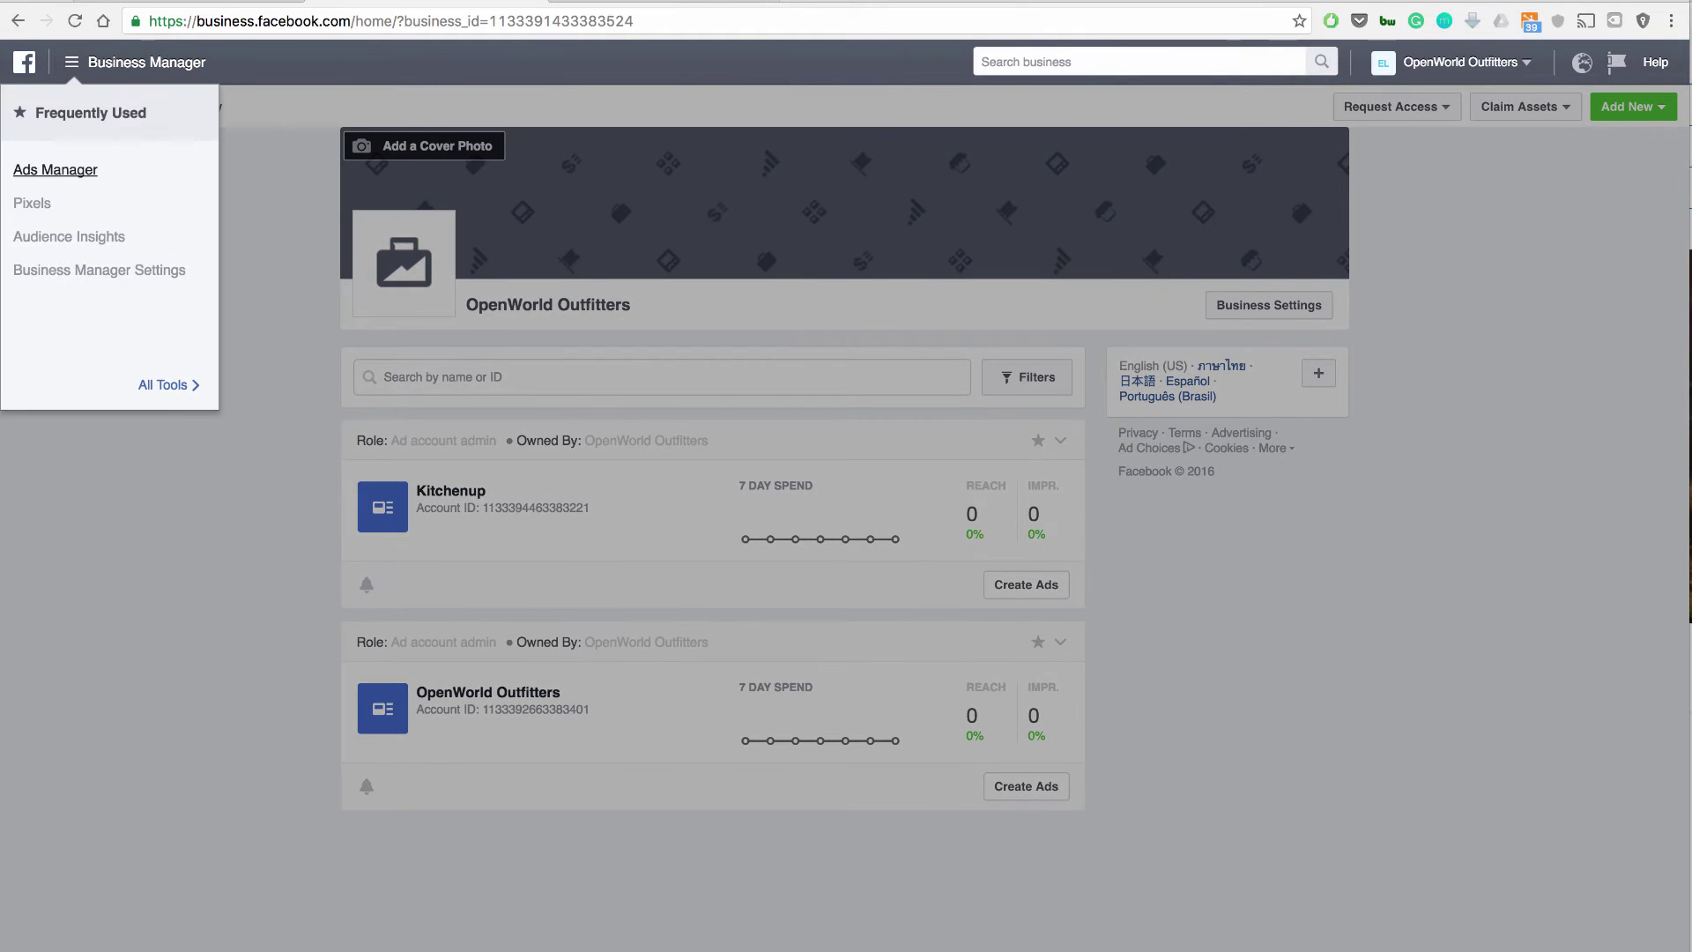
click(54, 169)
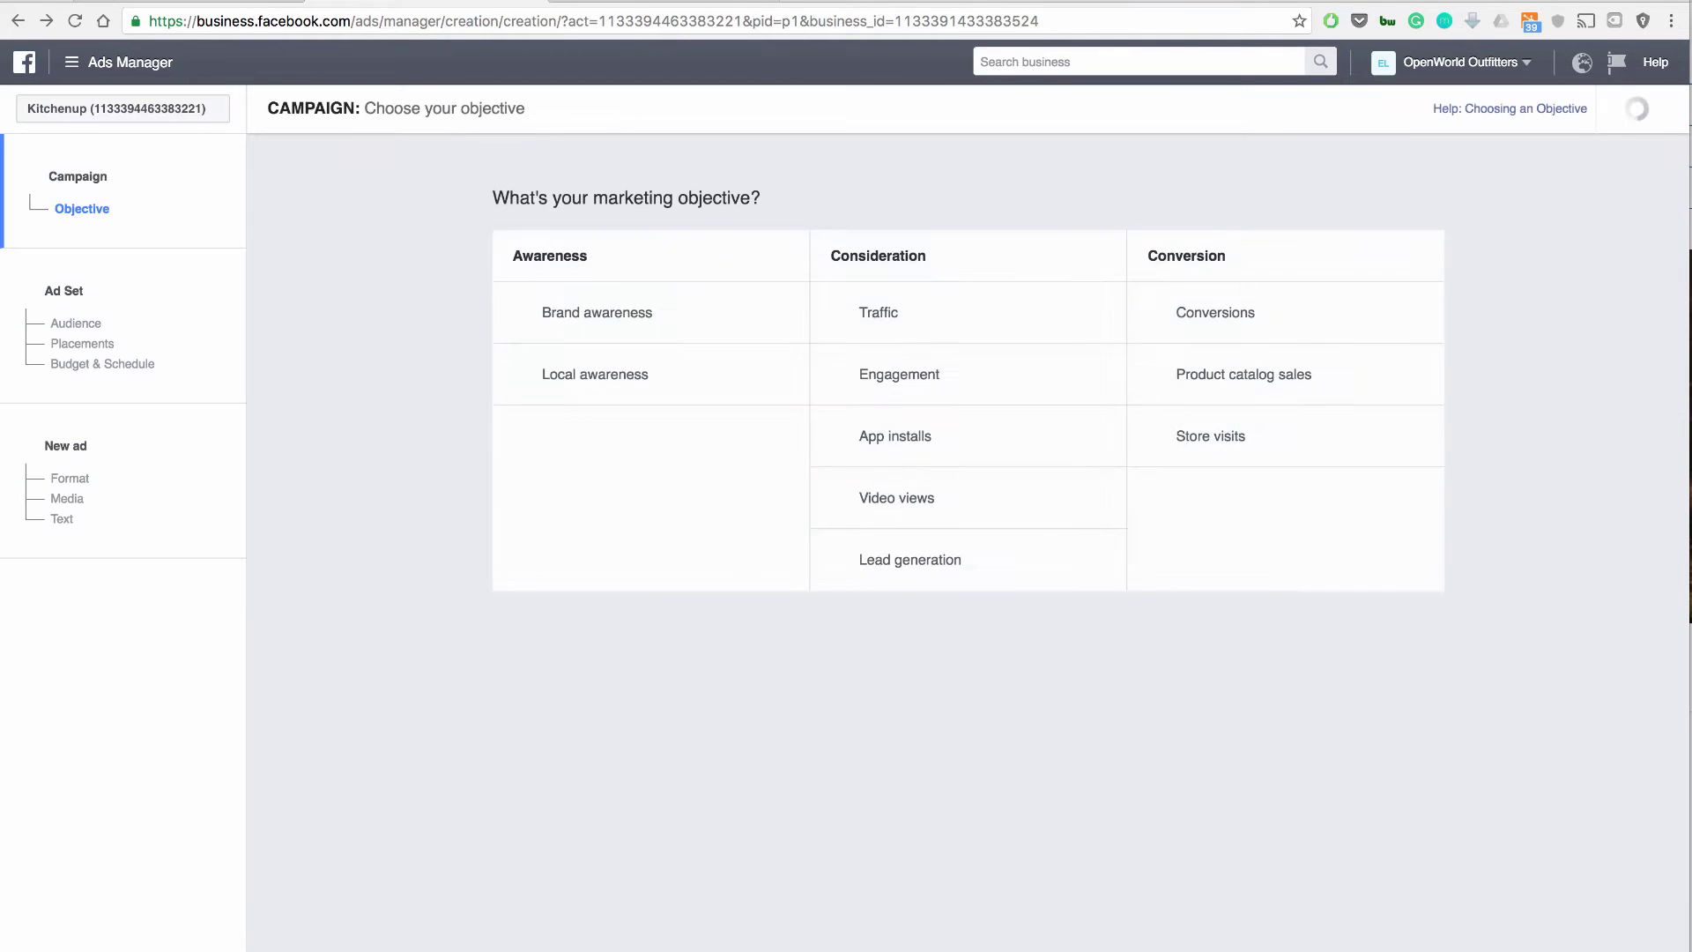
Step: Confirm Kitchenup as the ad account and bring up the business tools menu containing Pixels
click(123, 109)
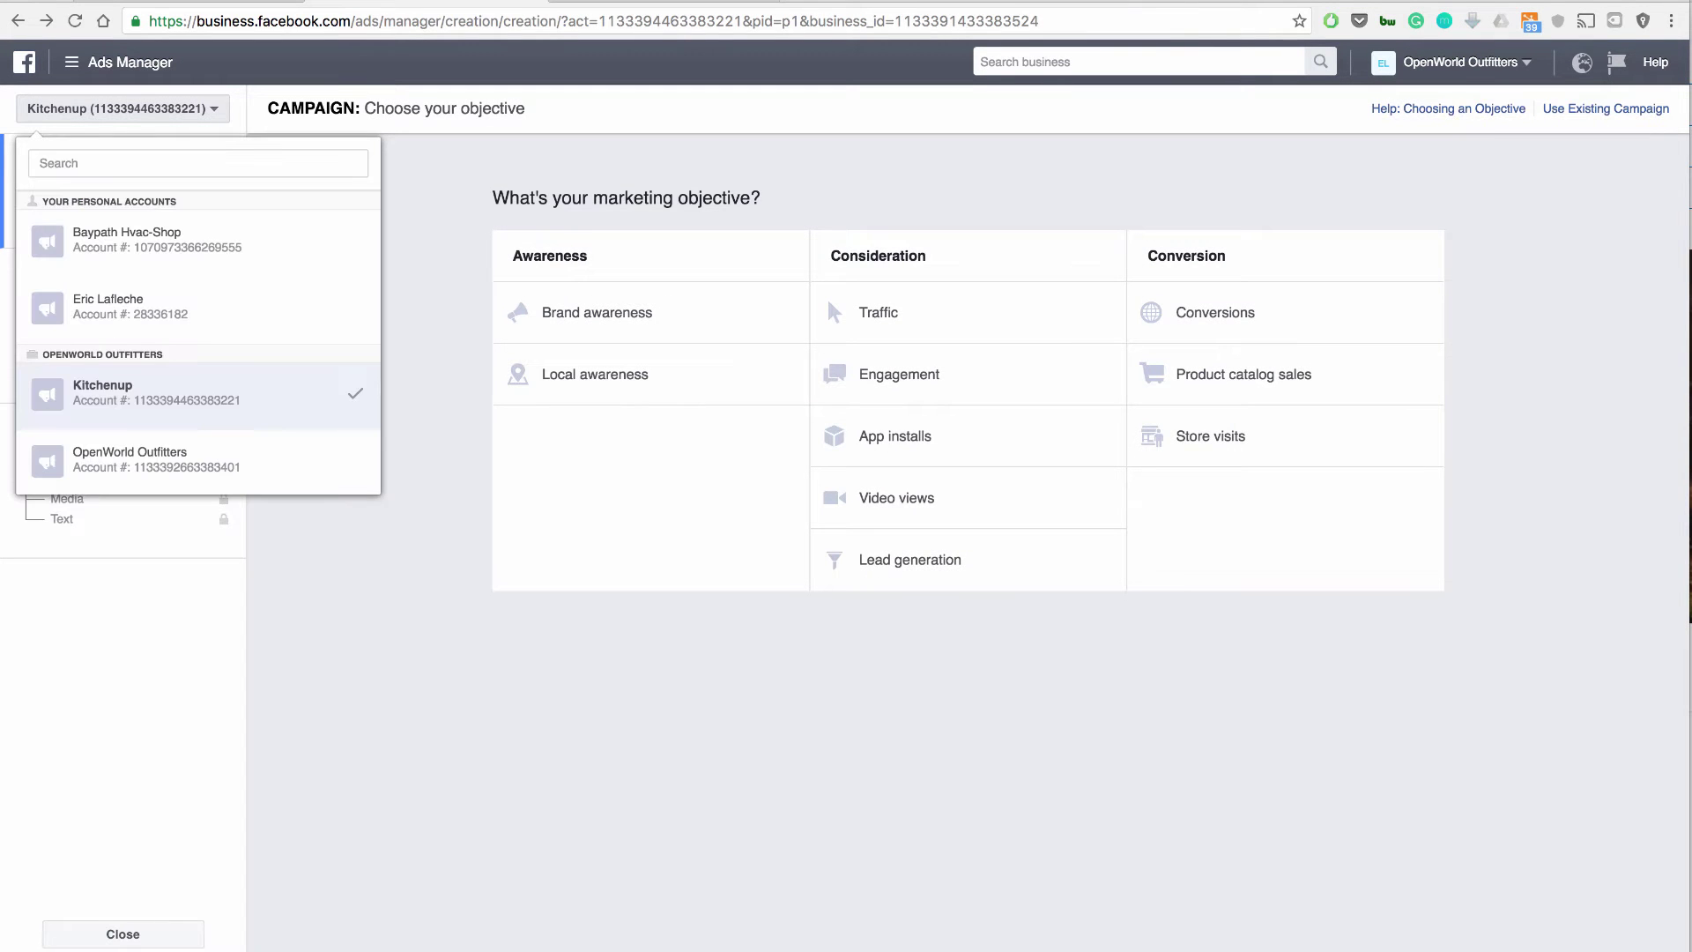
click(123, 110)
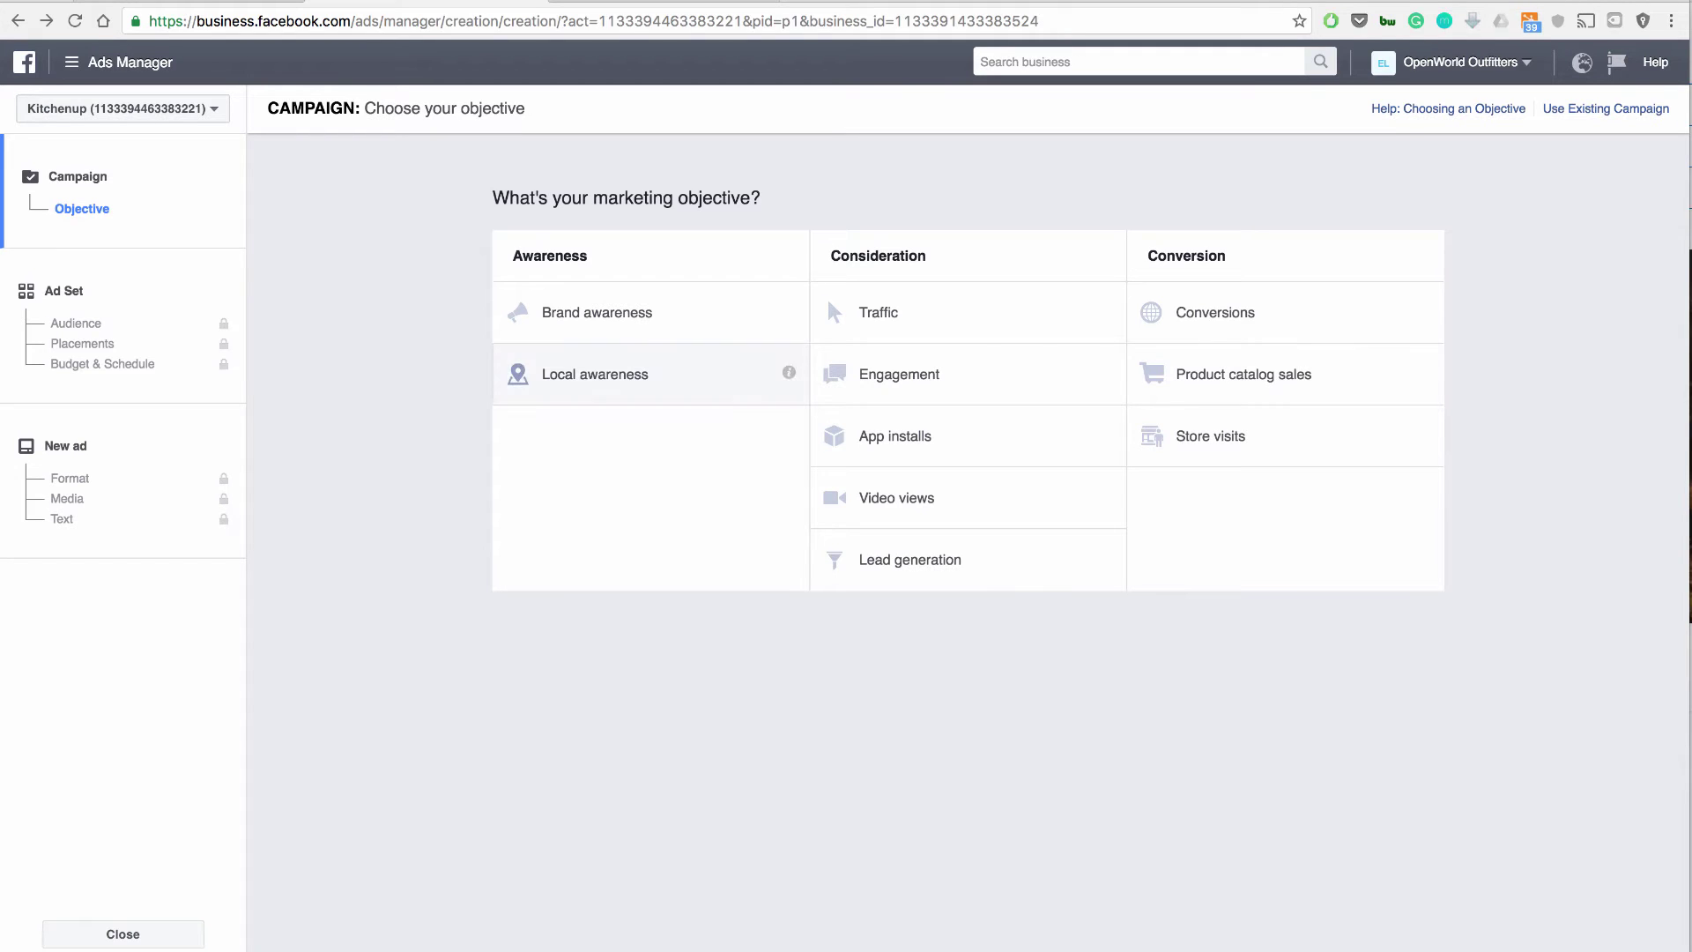
click(123, 62)
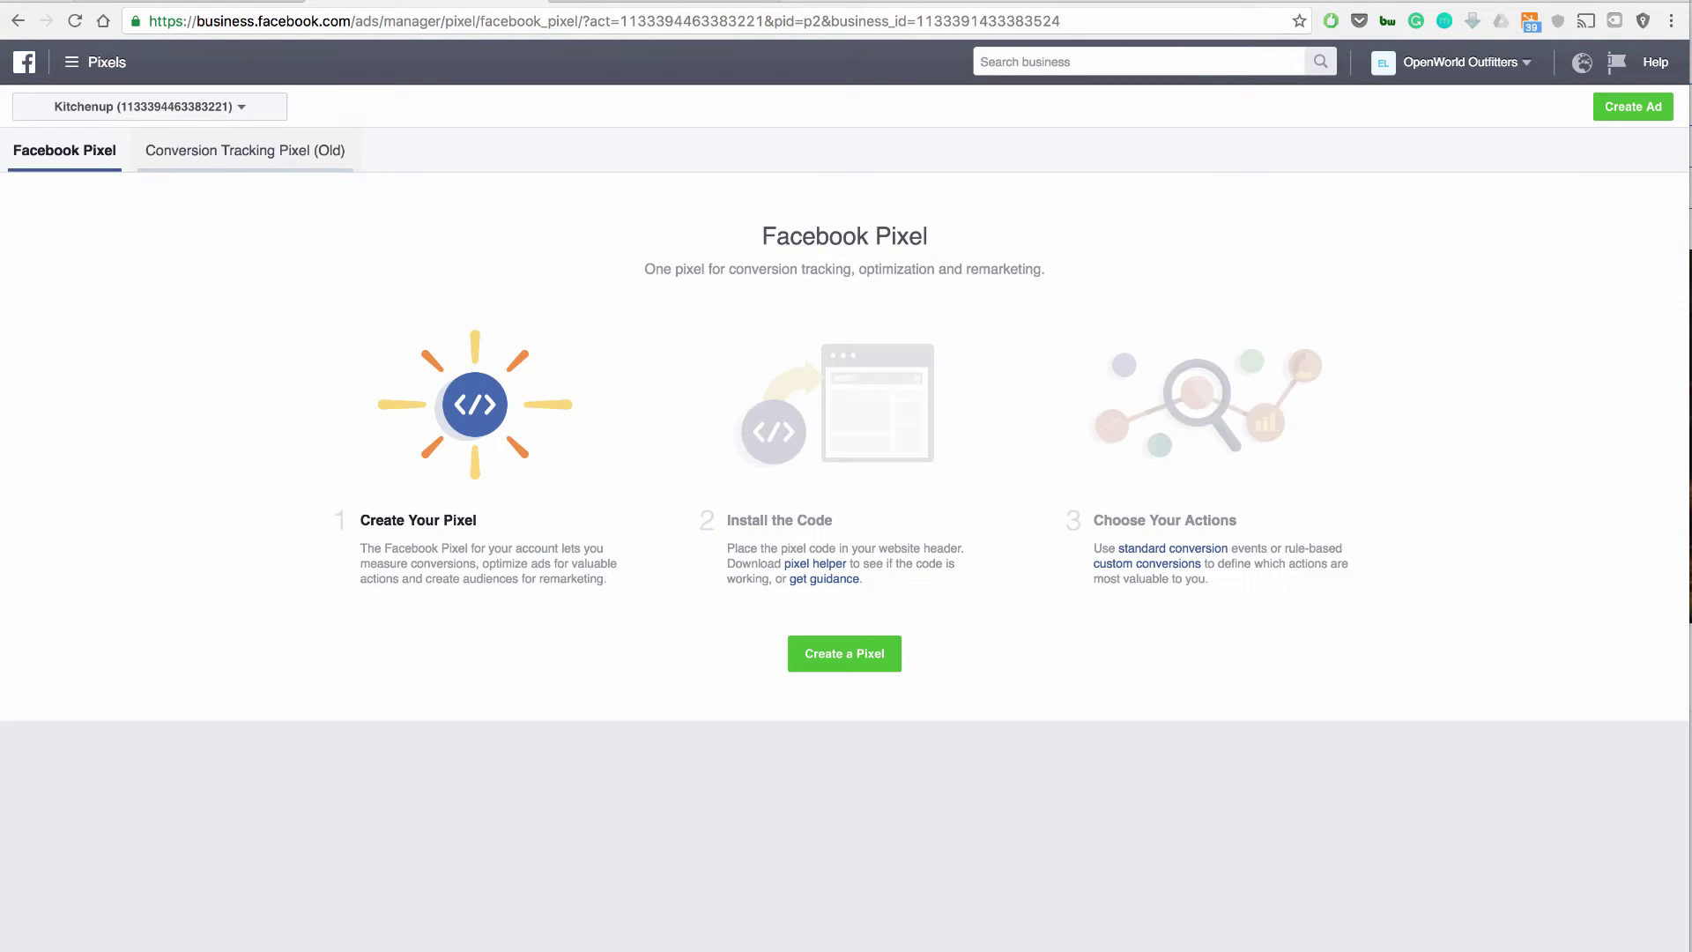
click(844, 654)
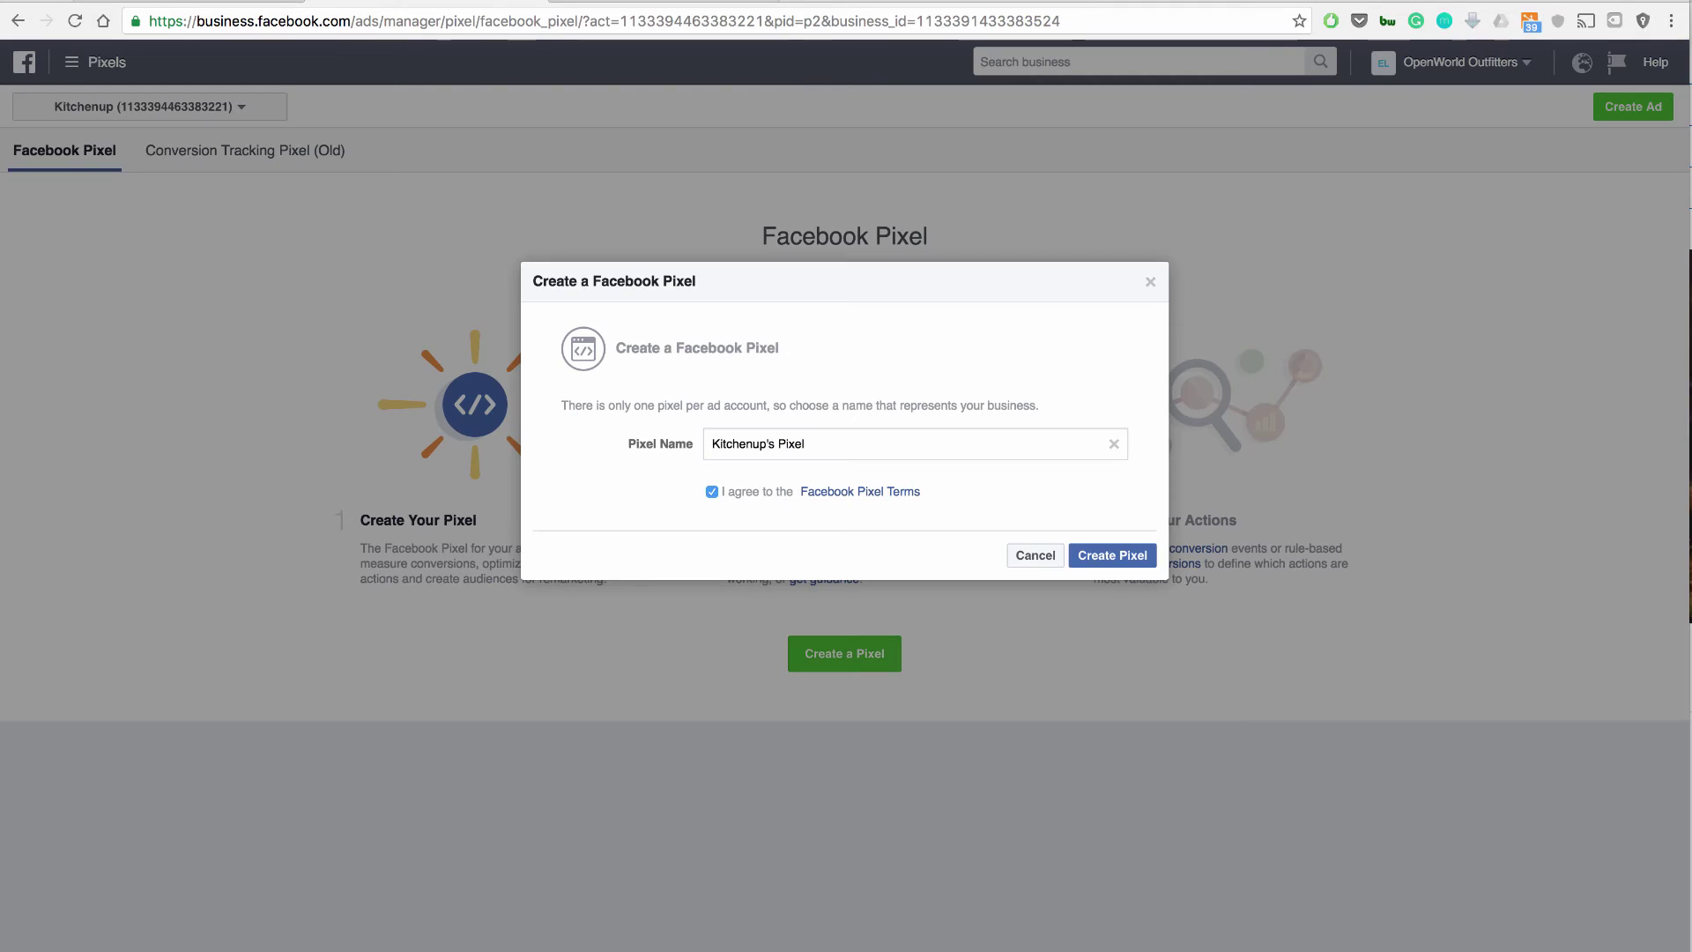
click(1112, 556)
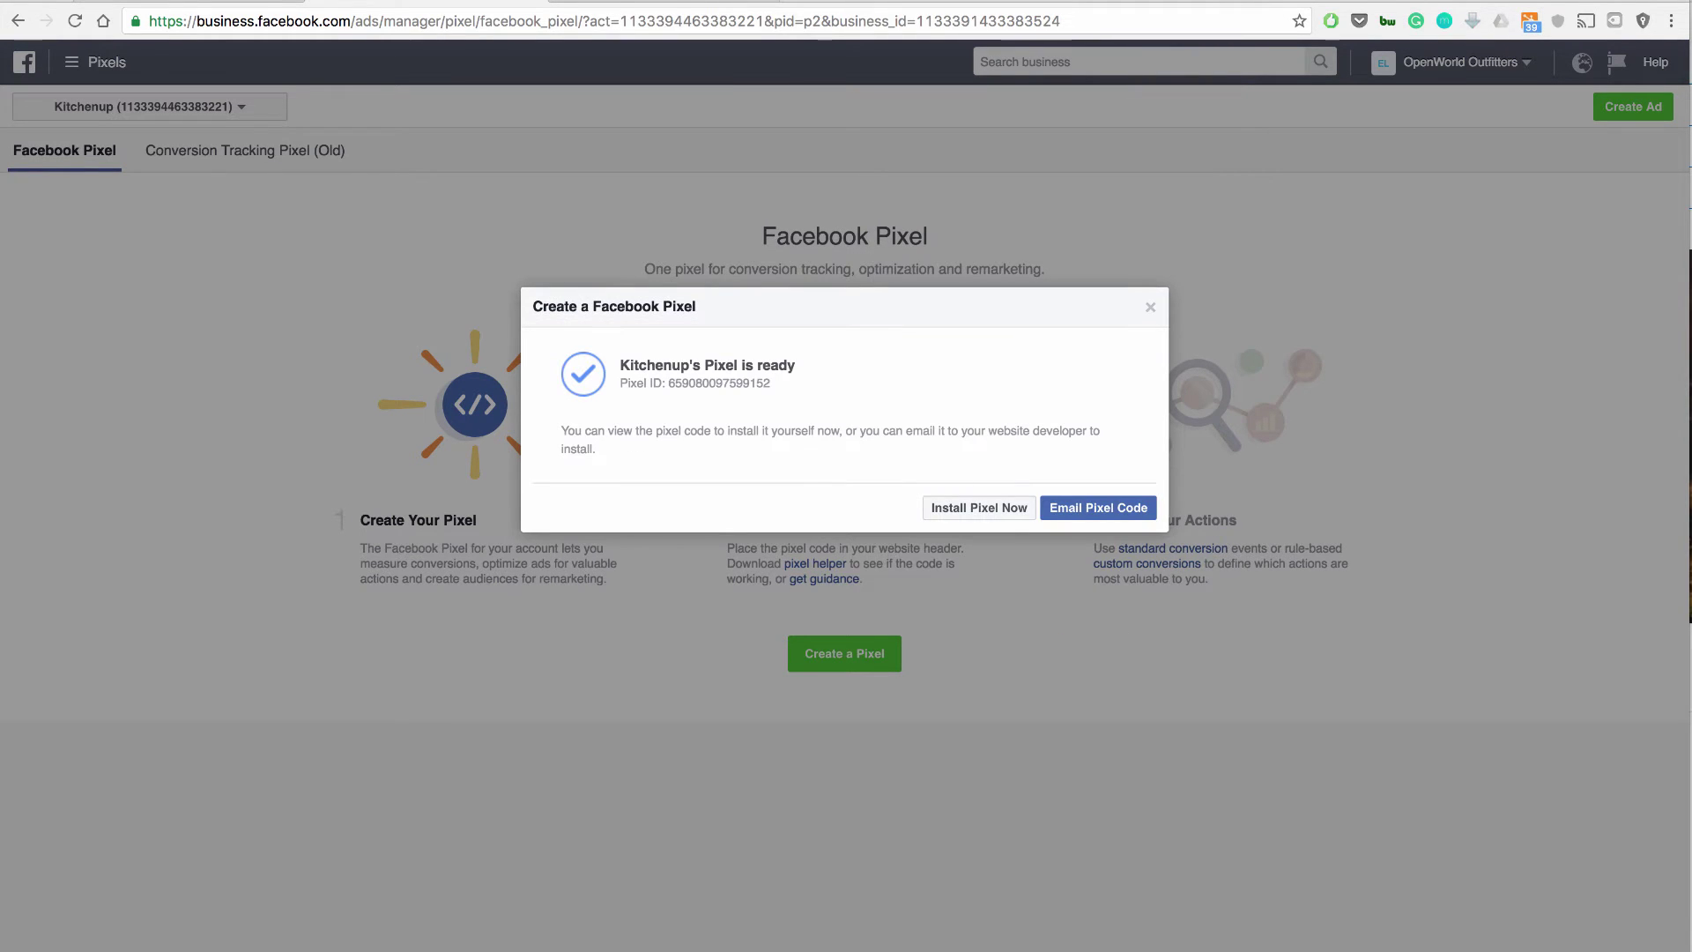
drag(669, 383, 771, 383)
key(ctrl+c)
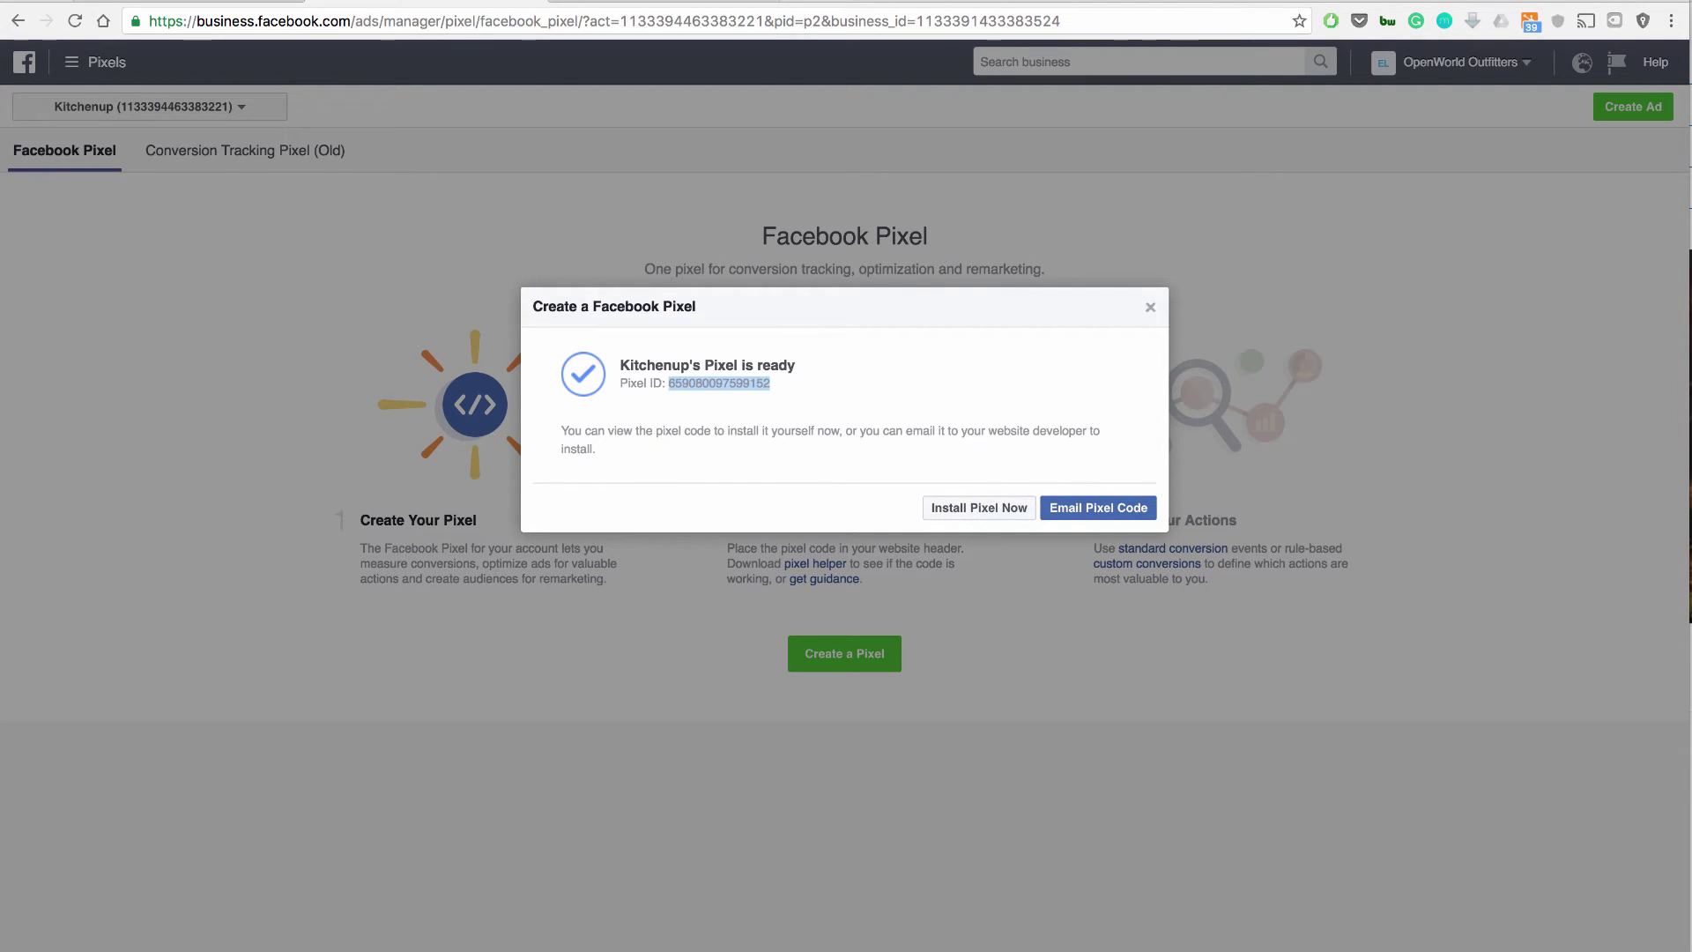
key(Escape)
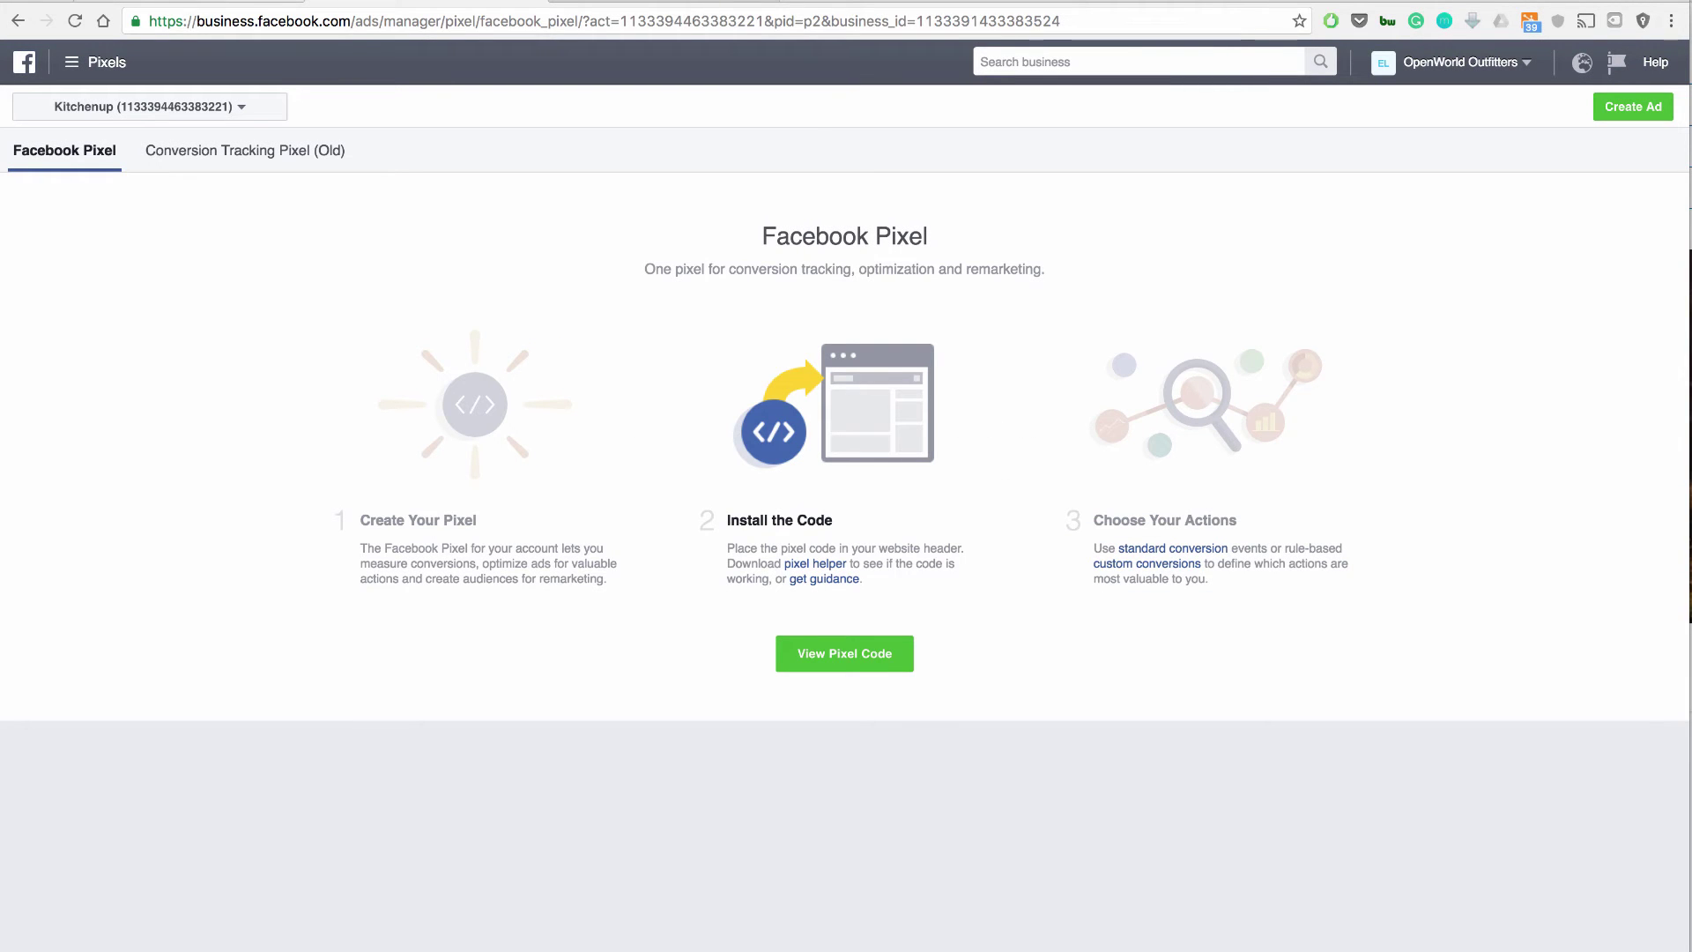
Step: Paste the Pixel ID into Shopify's Facebook Pixel ID field, save, and return to Facebook
key(ctrl+shift+Tab)
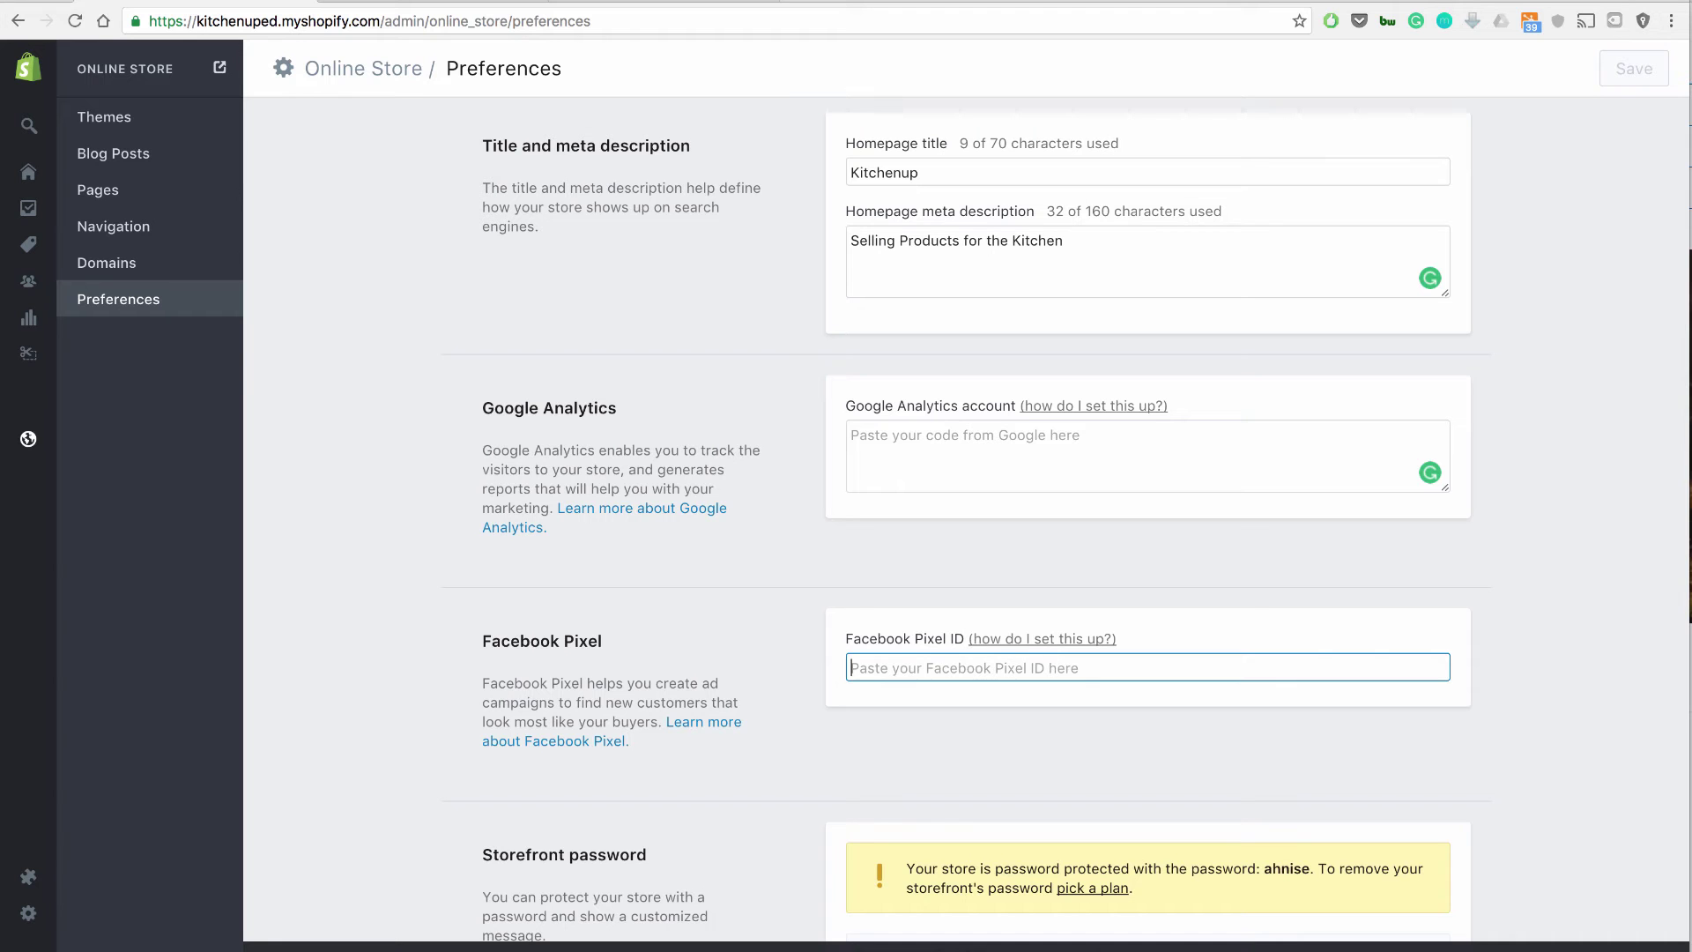
key(ctrl+v)
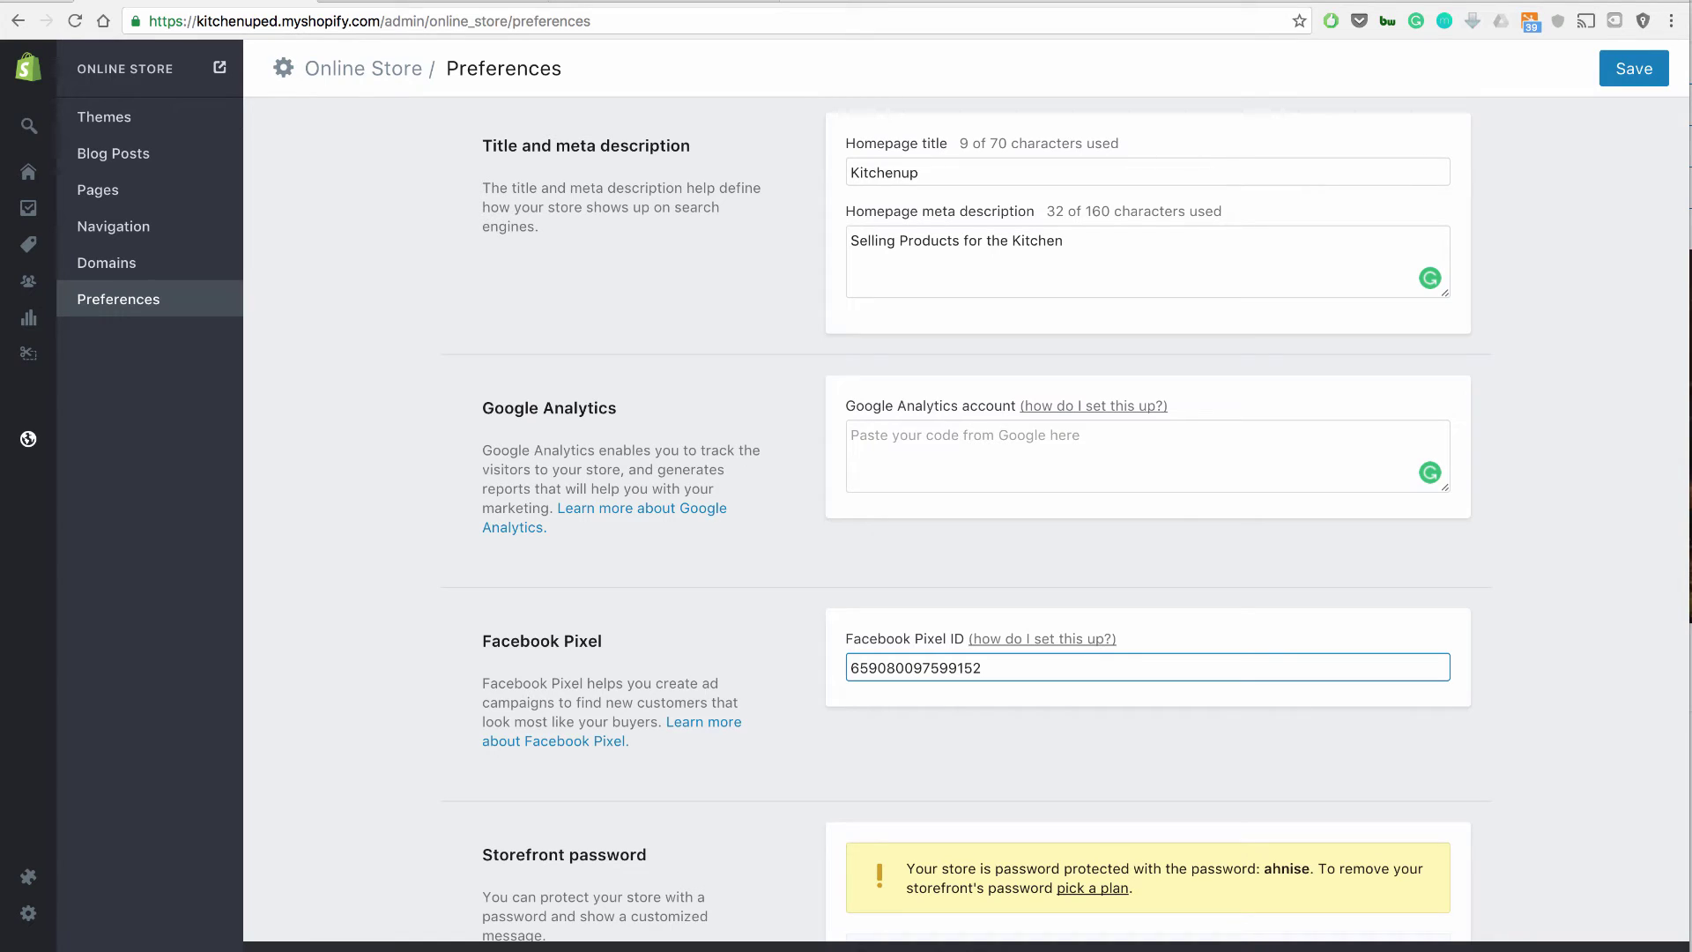
click(1629, 78)
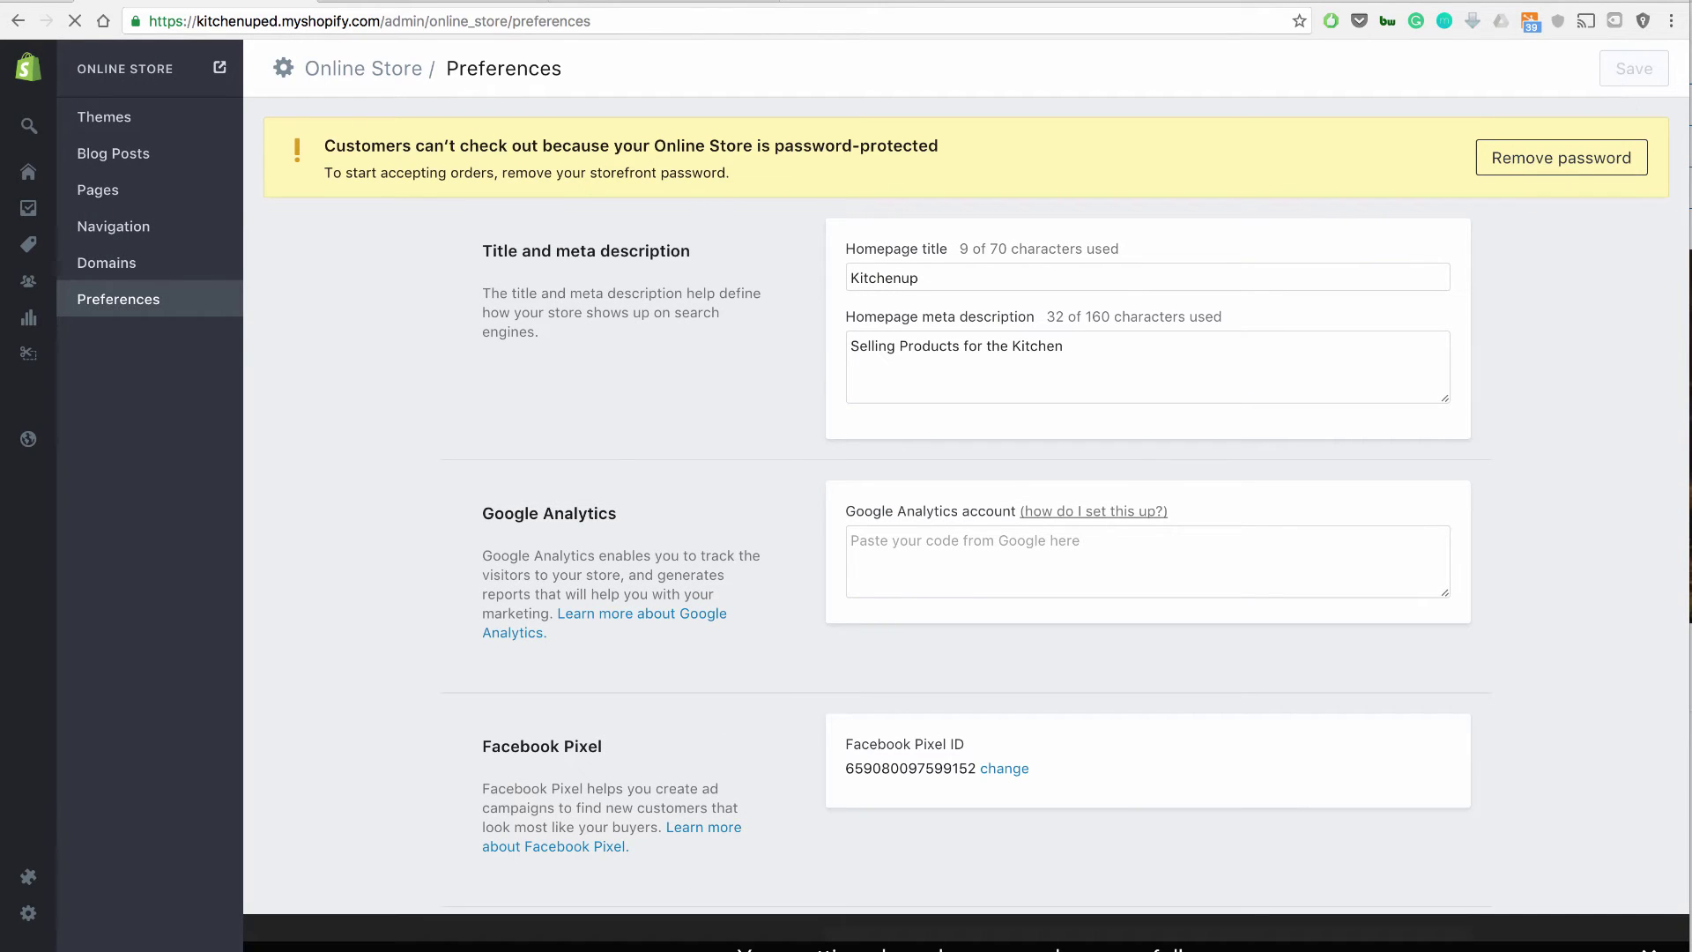
click(449, 1)
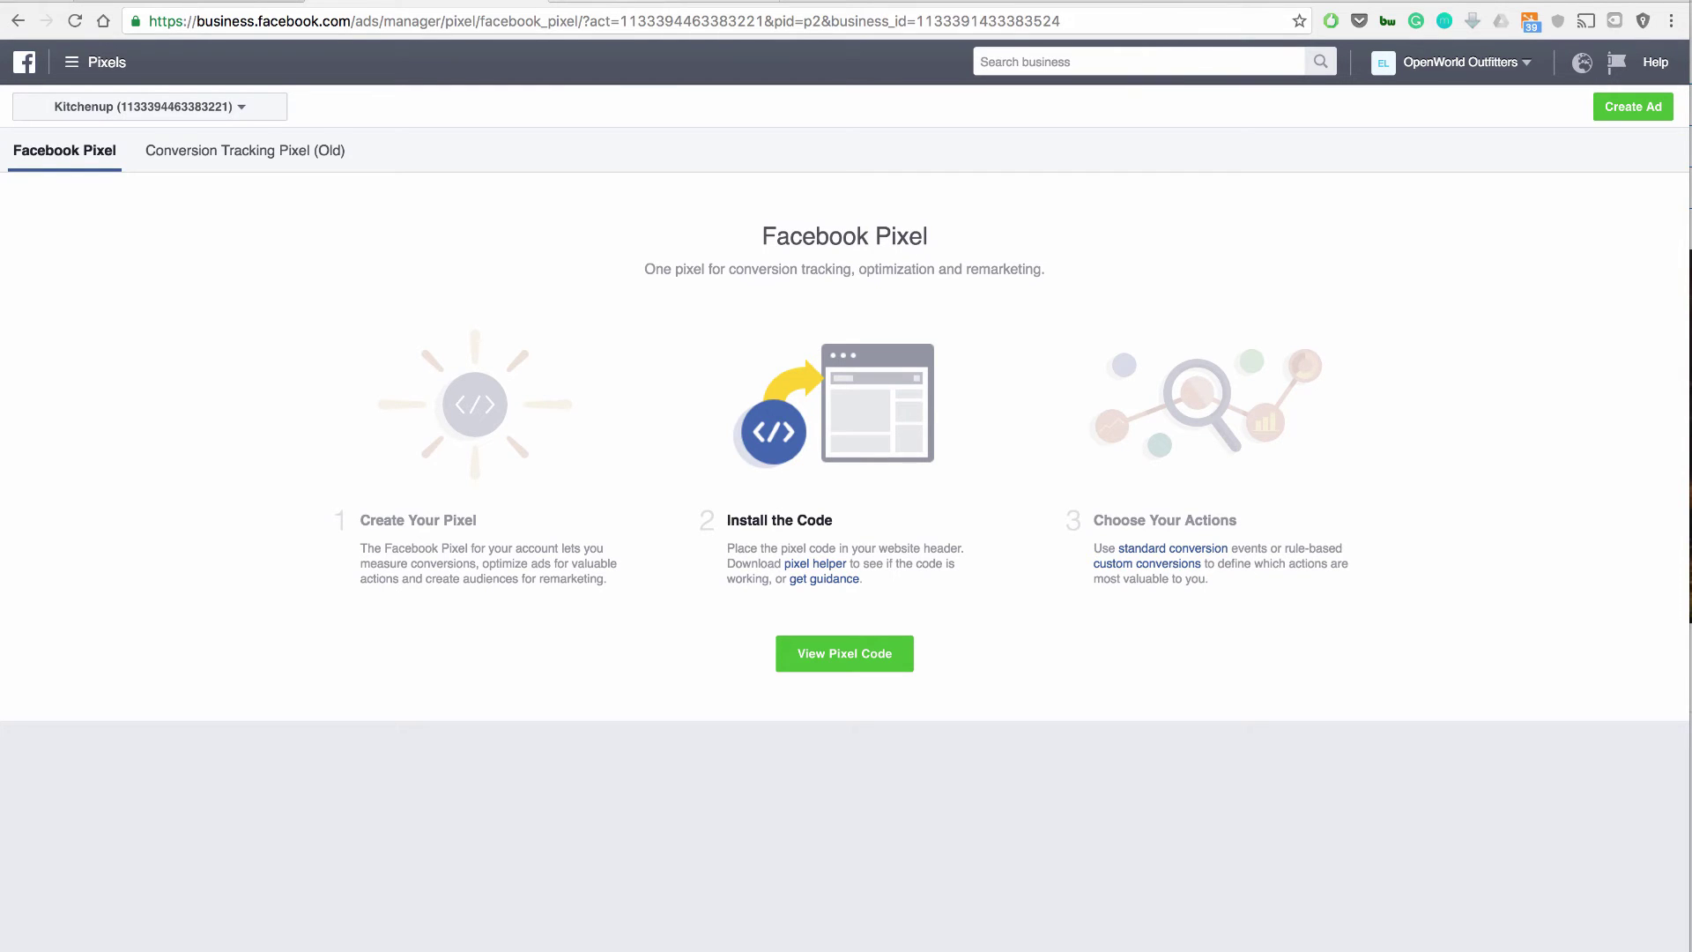
click(608, 1)
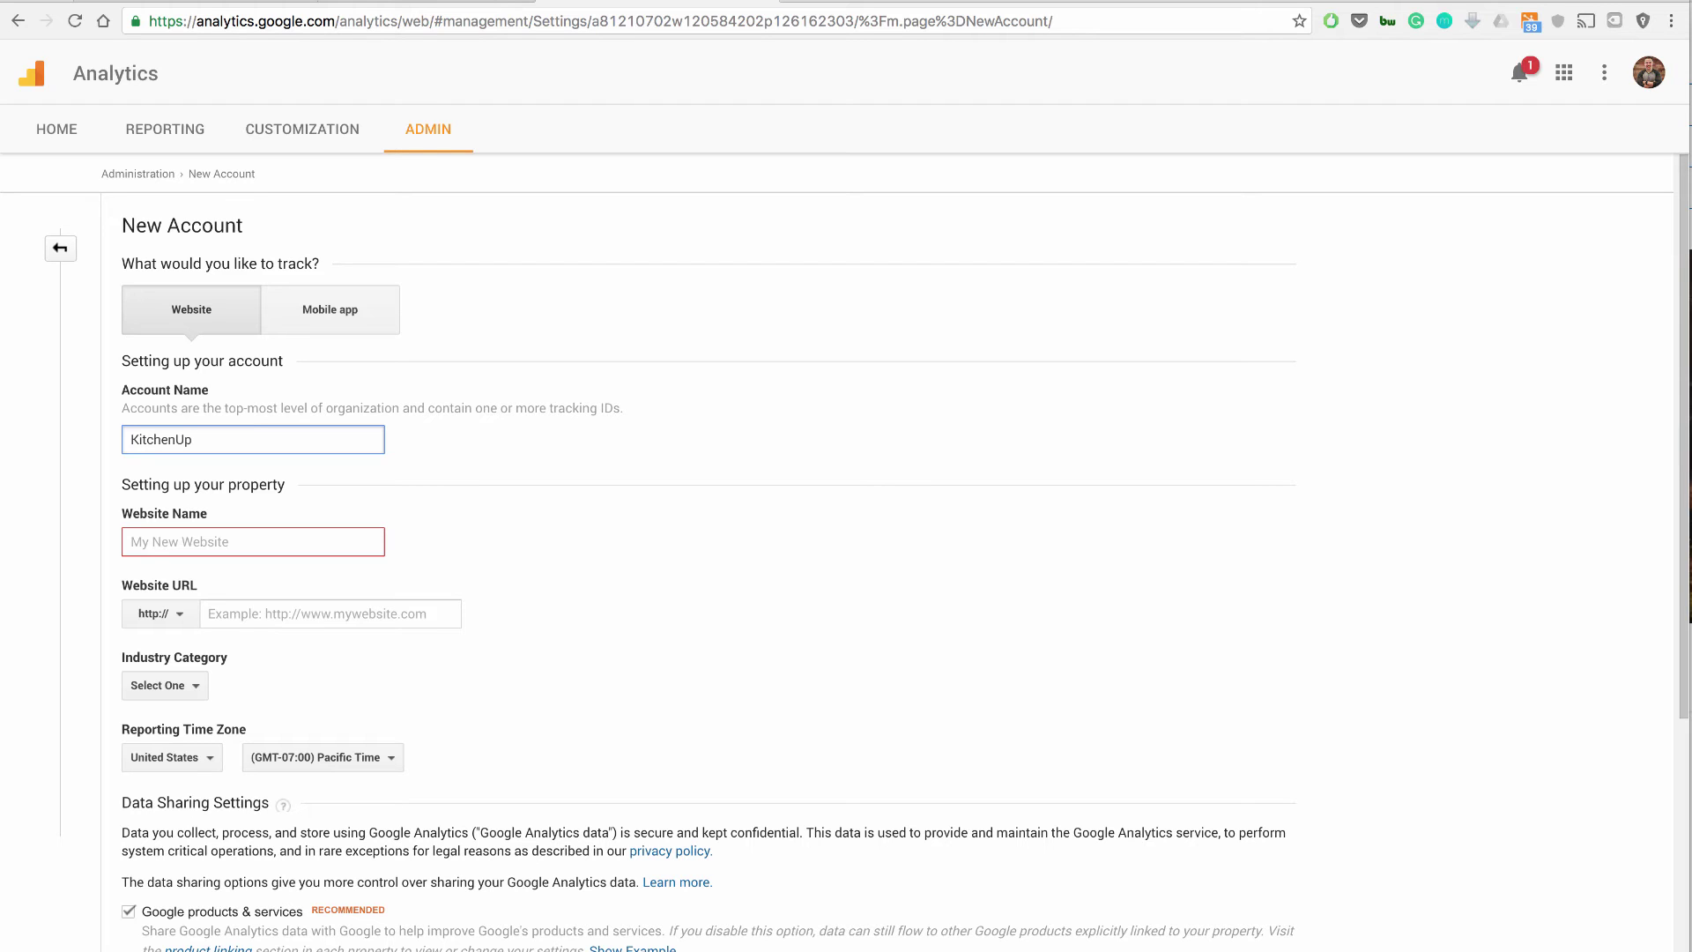
scroll(846, 552, down, 3)
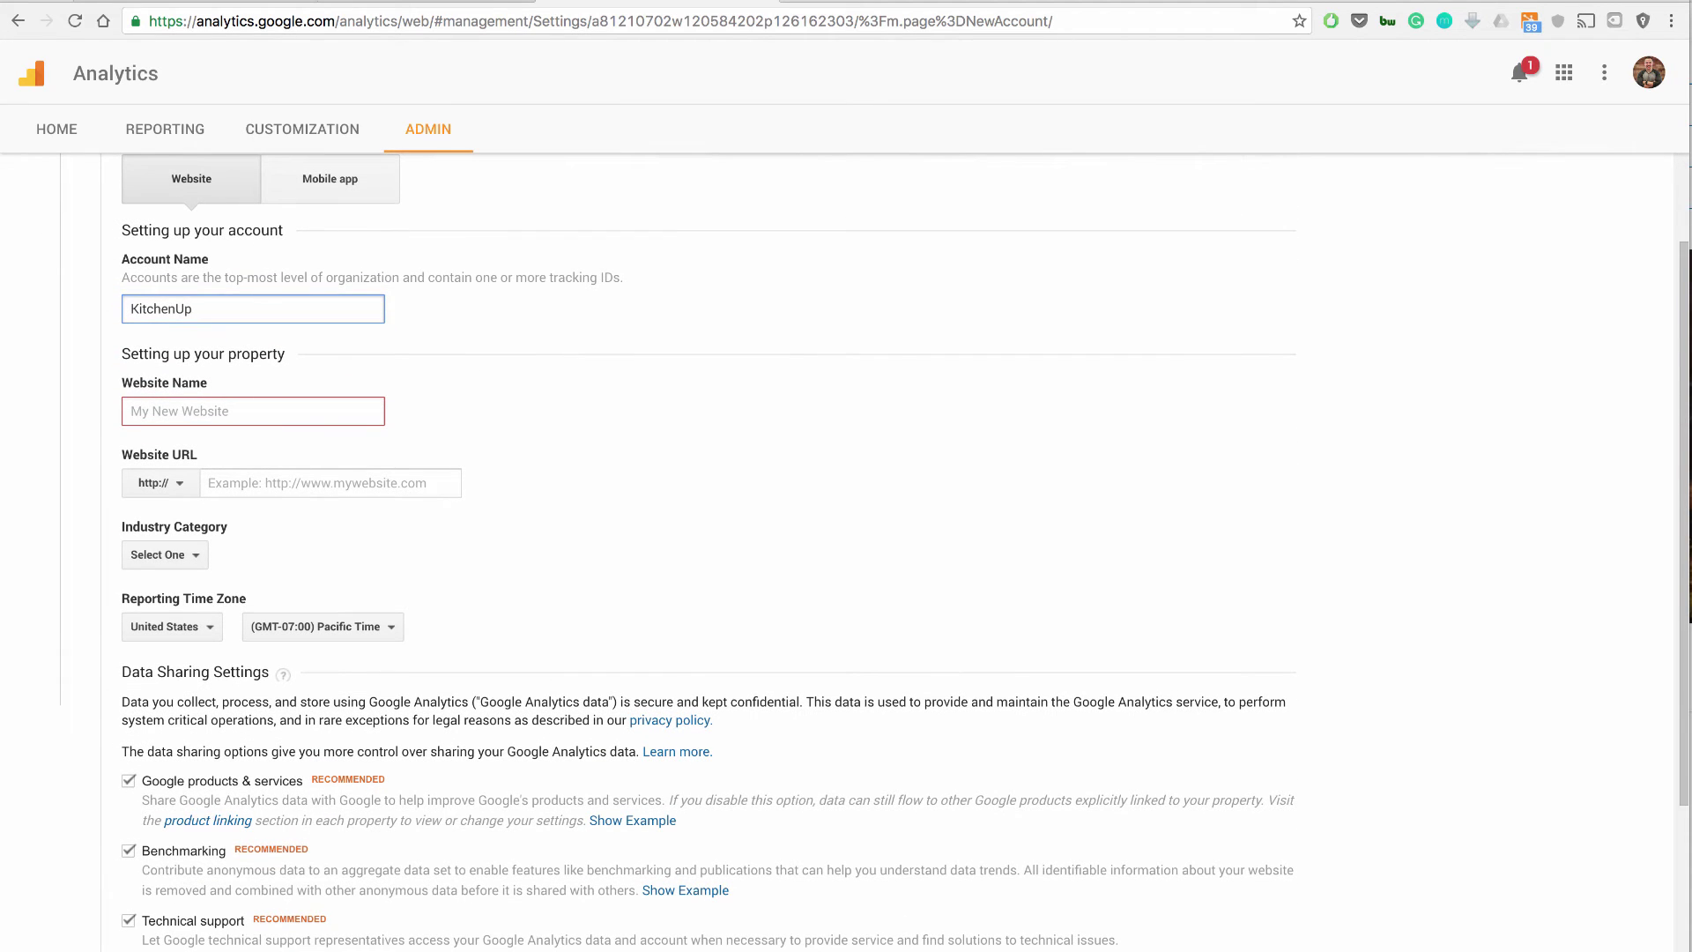
click(253, 412)
text(www.kit)
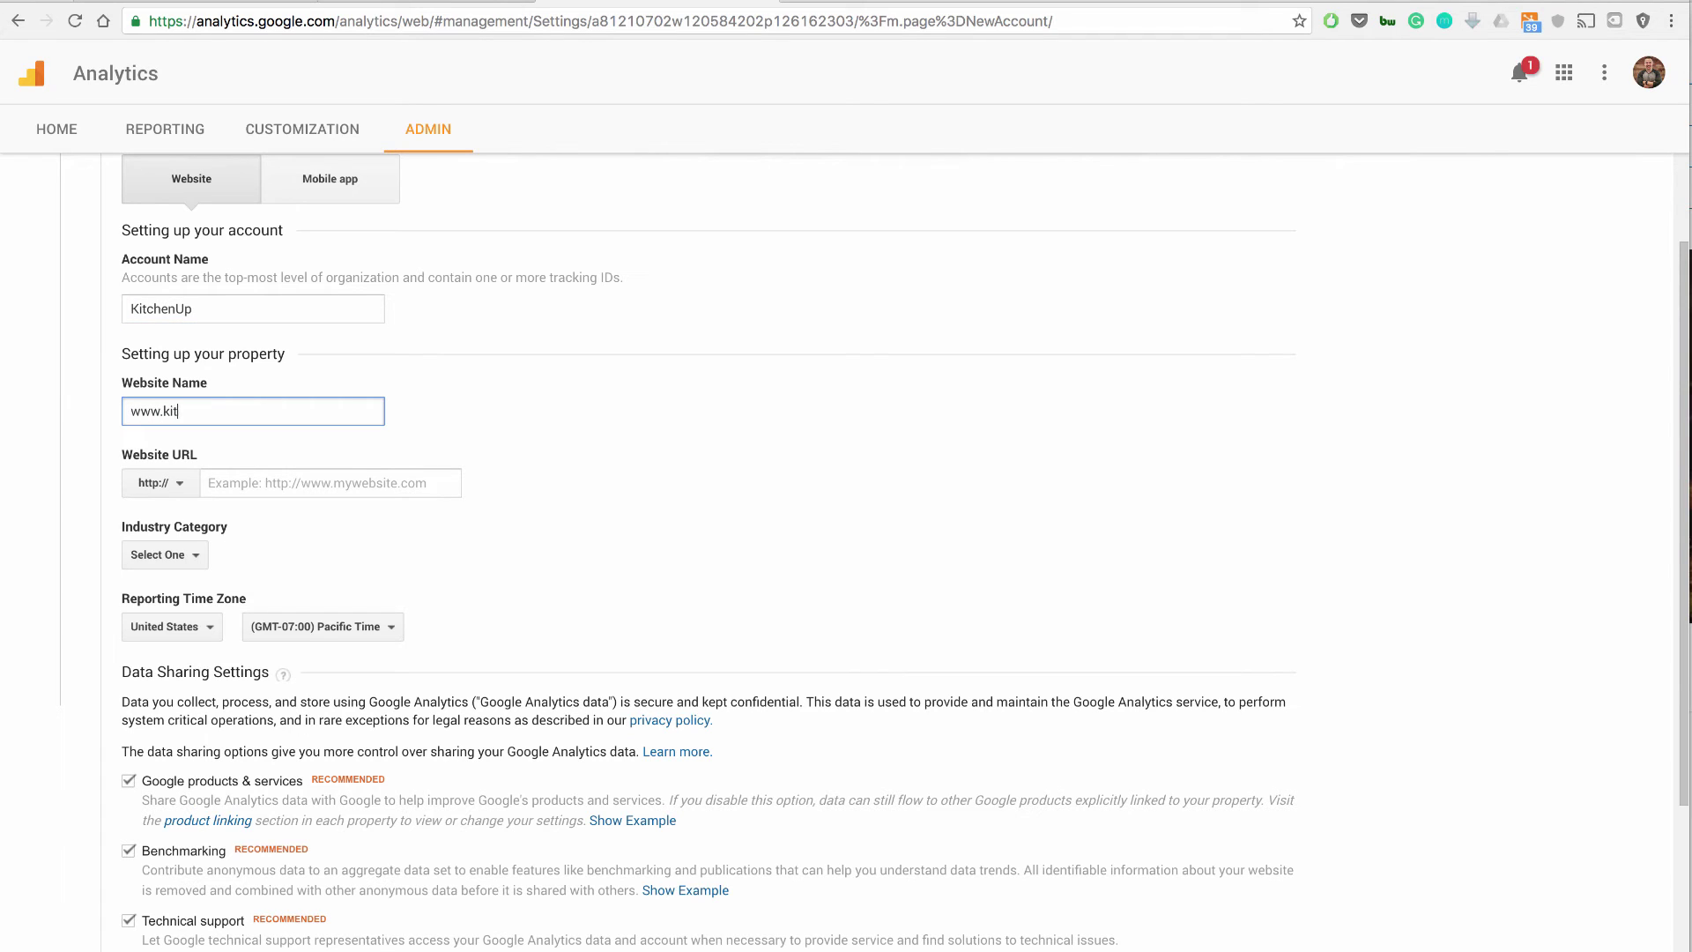
text(chenup.com)
triple_click(238, 411)
key(super+c)
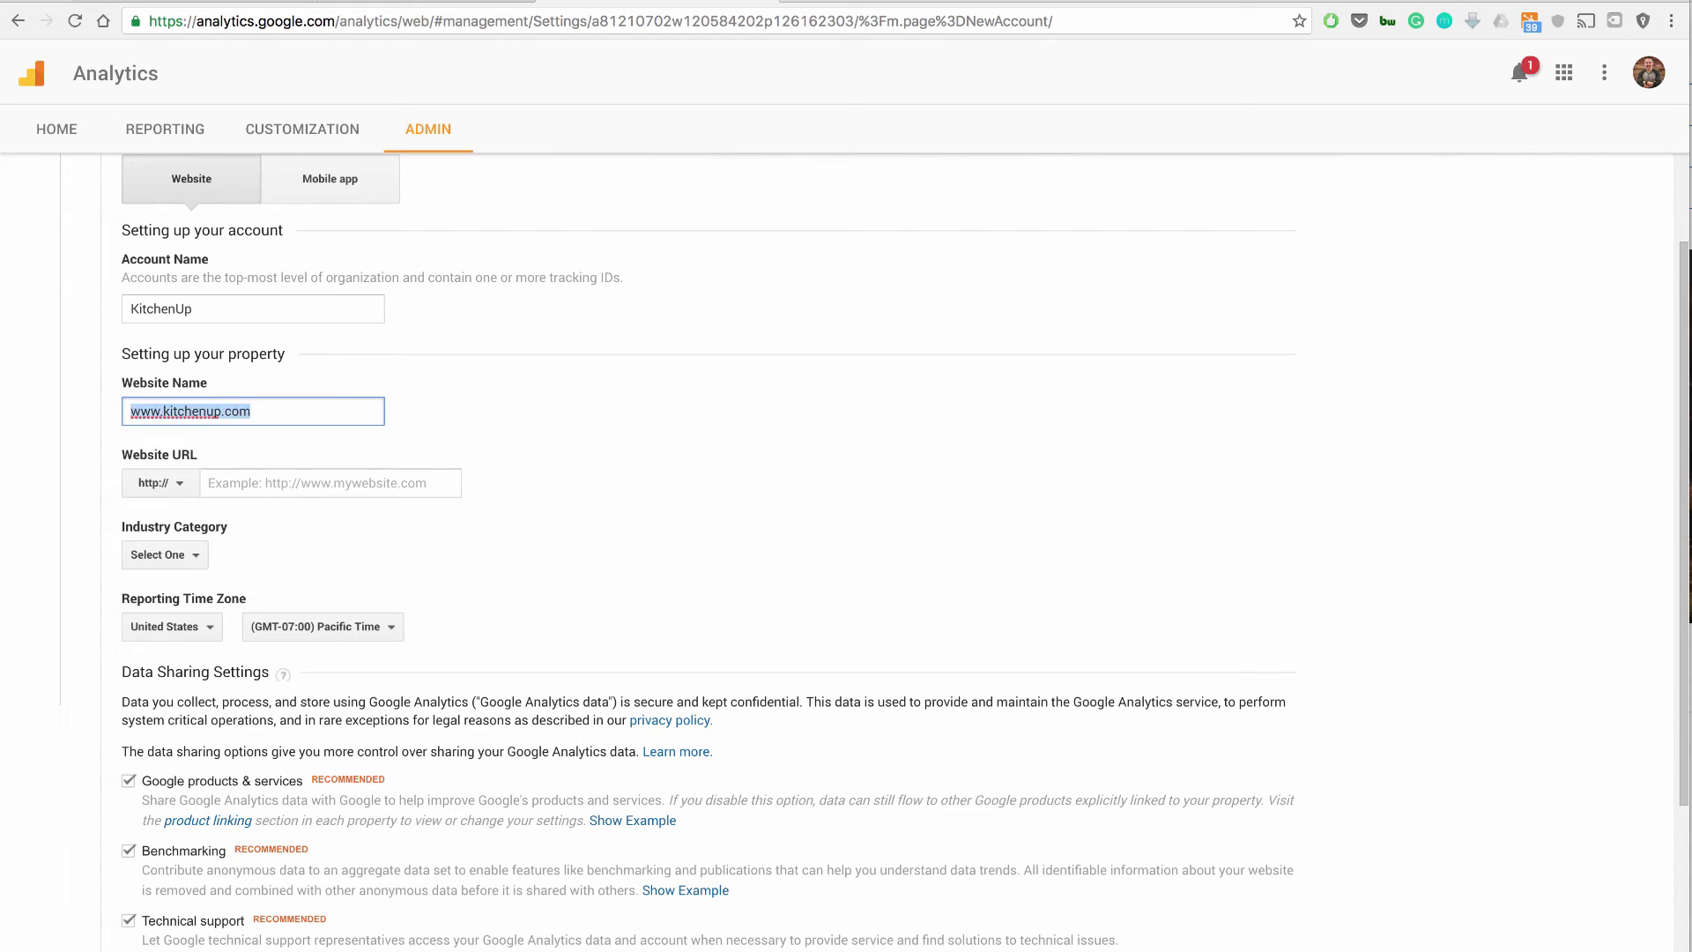
click(238, 483)
key(super+v)
triple_click(148, 412)
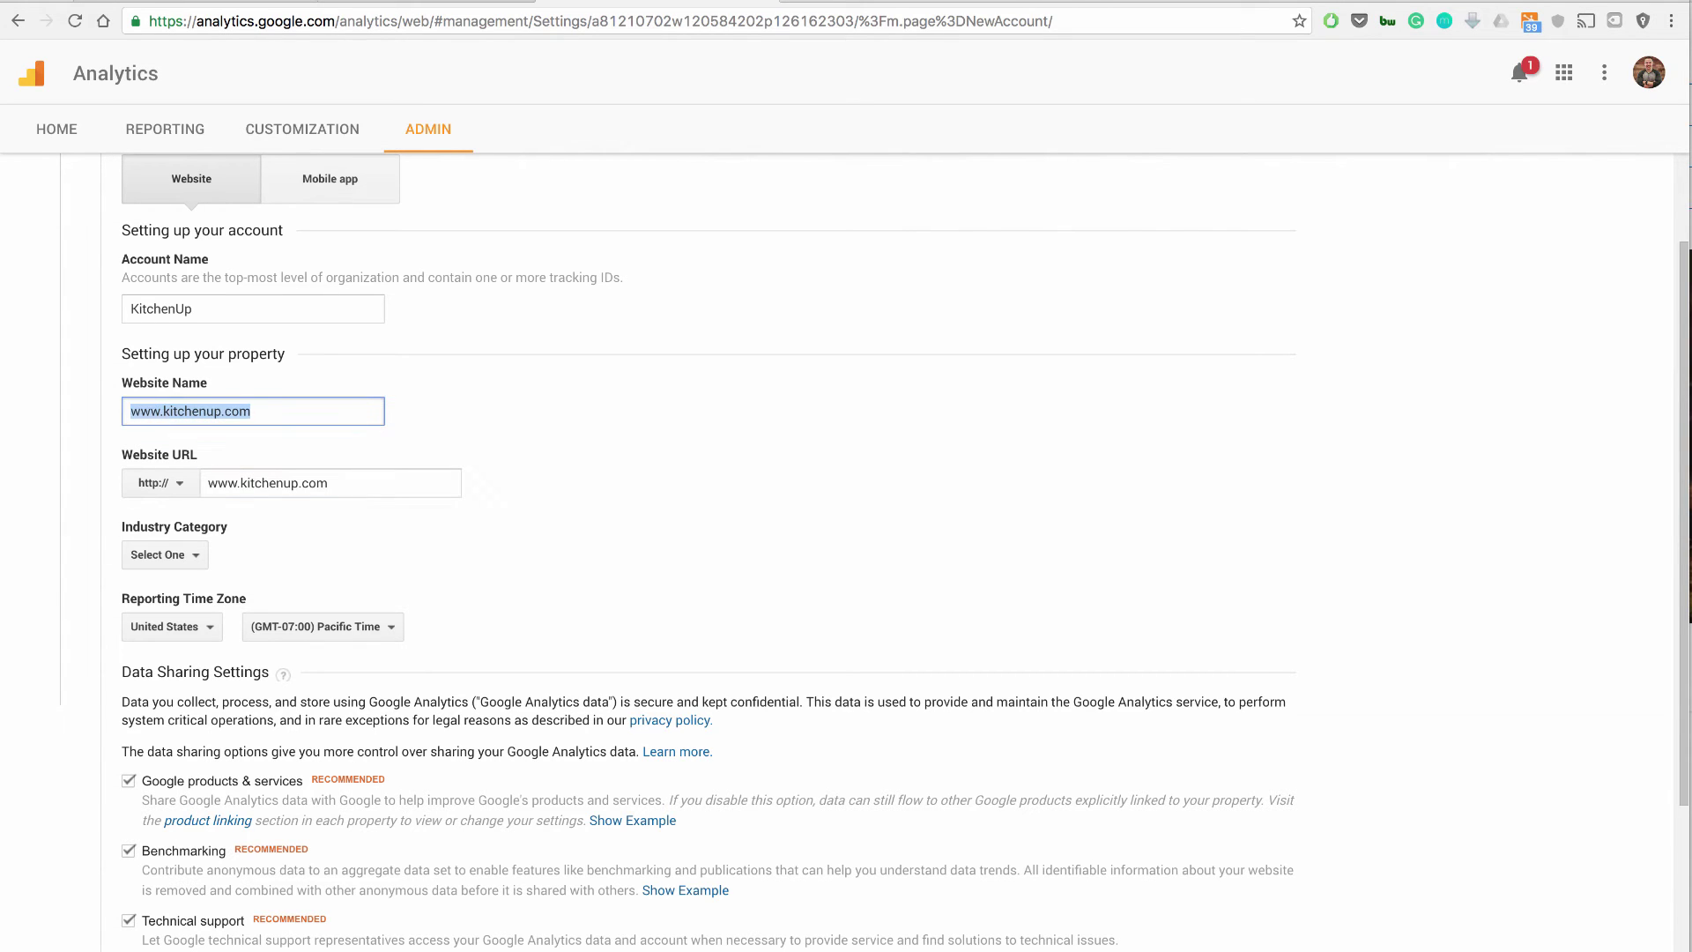
Step: Copy the store address kitchenuped.myshopify.com/ into Website URL and rename the website Kitchenup
click(101, 1)
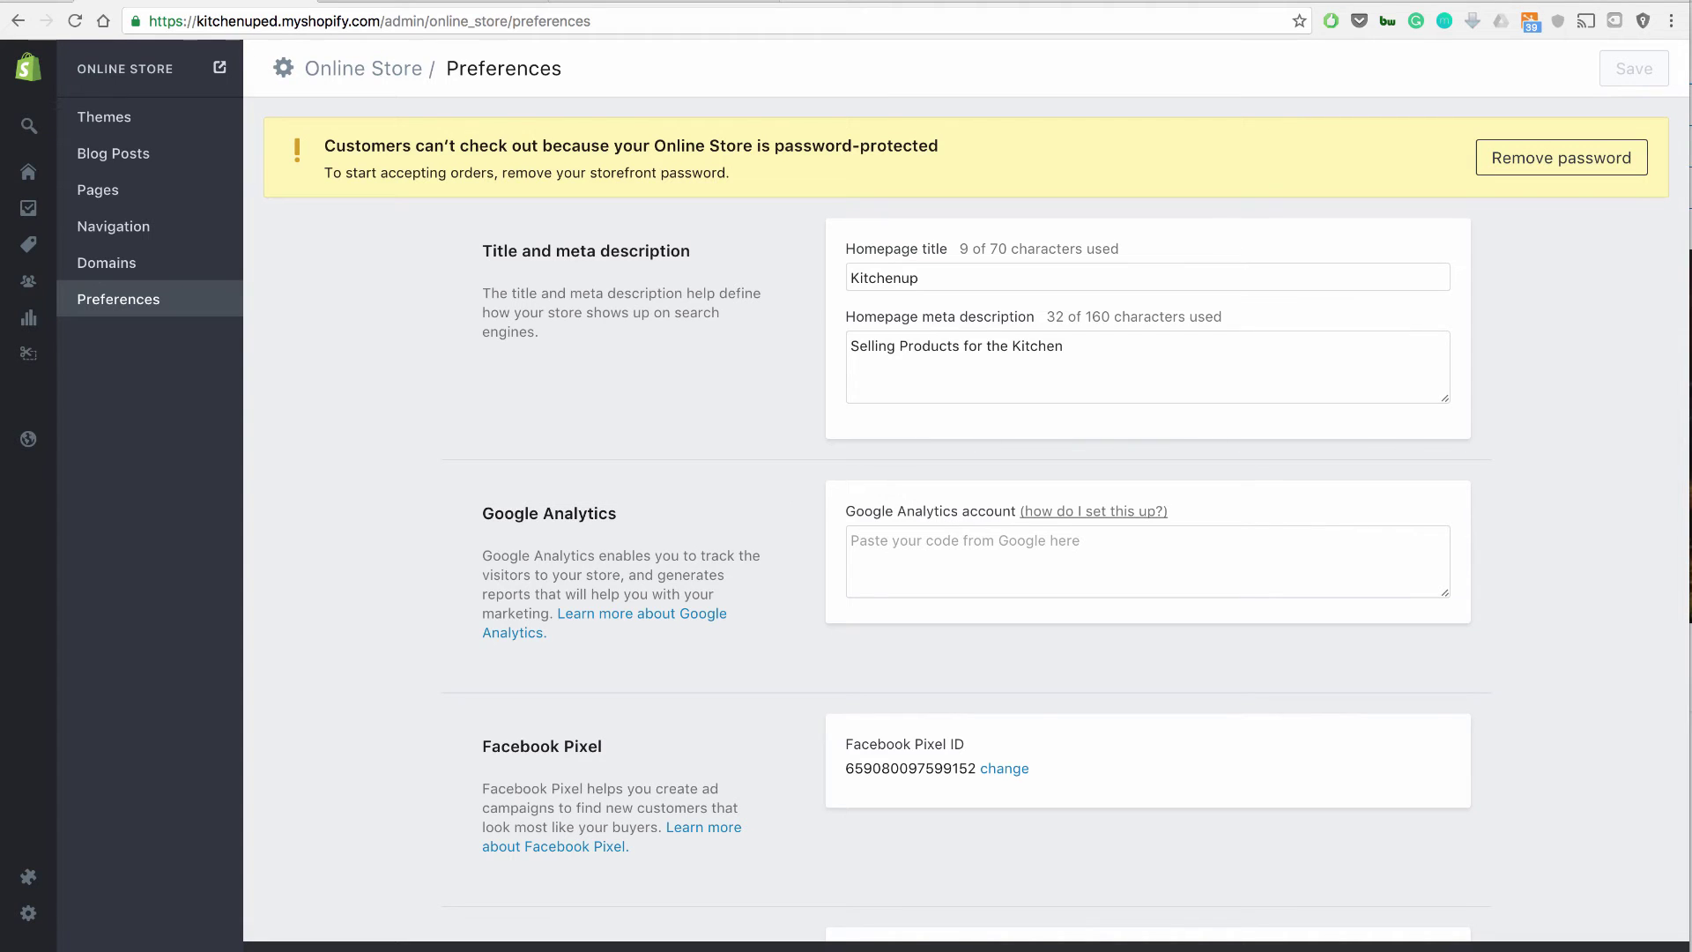
drag(197, 20, 386, 20)
key(super+c)
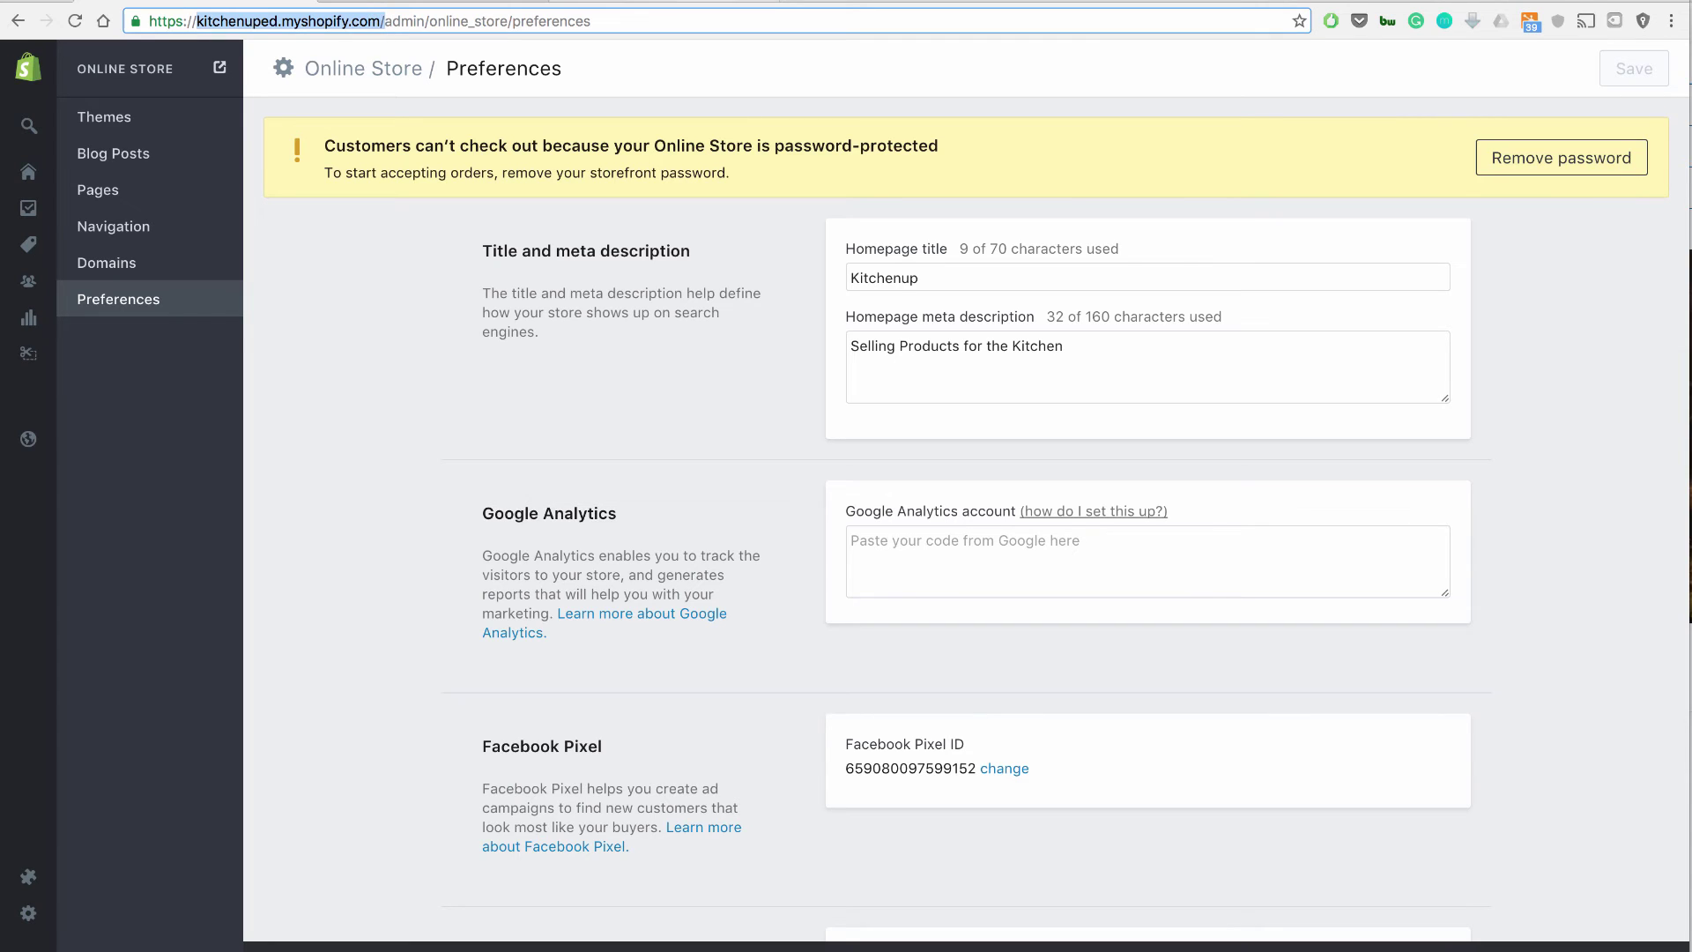
key(super+alt+Left)
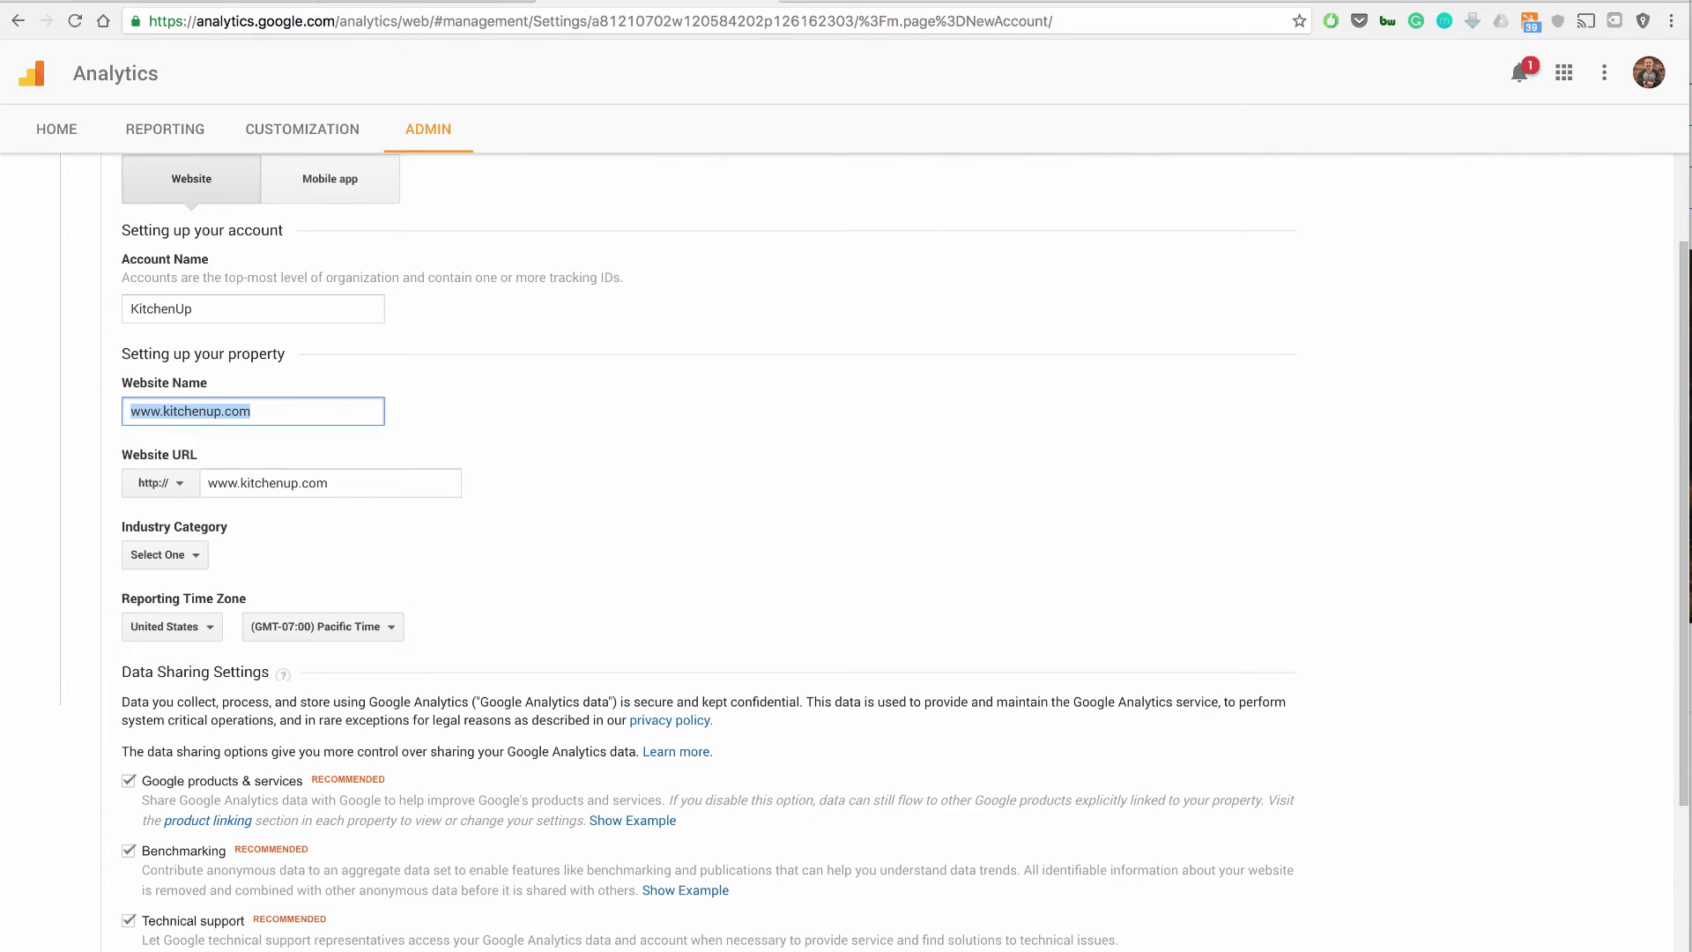
key(Tab)
key(super+v)
key(shift+Tab)
text(Kitchen)
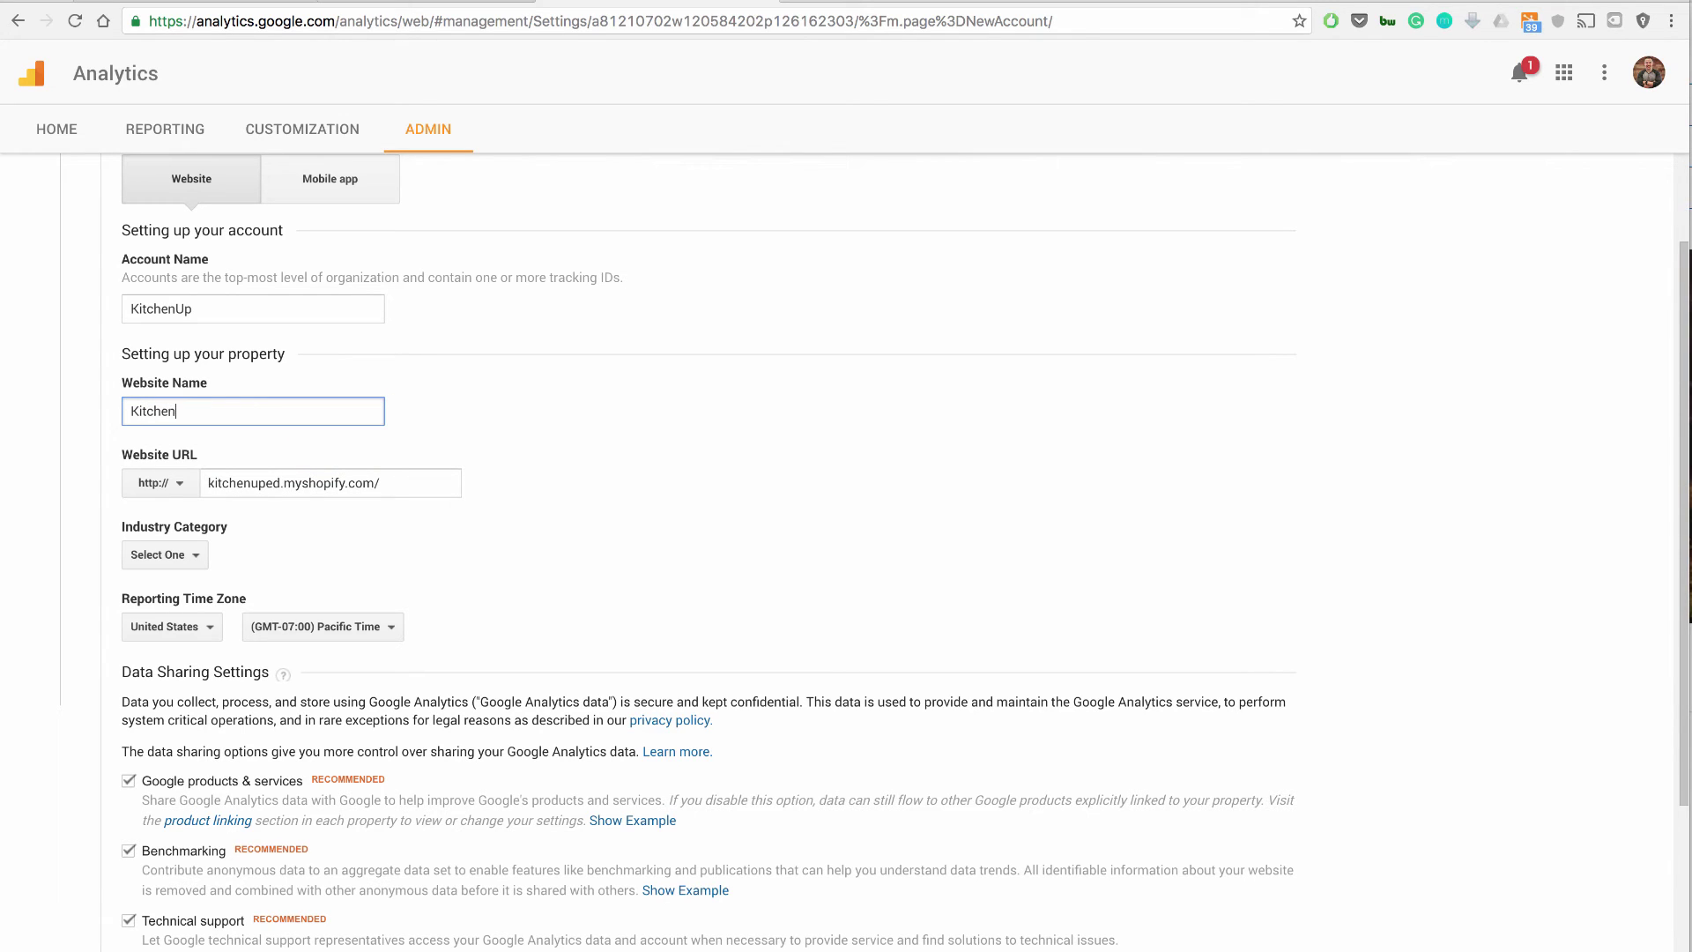
text(up)
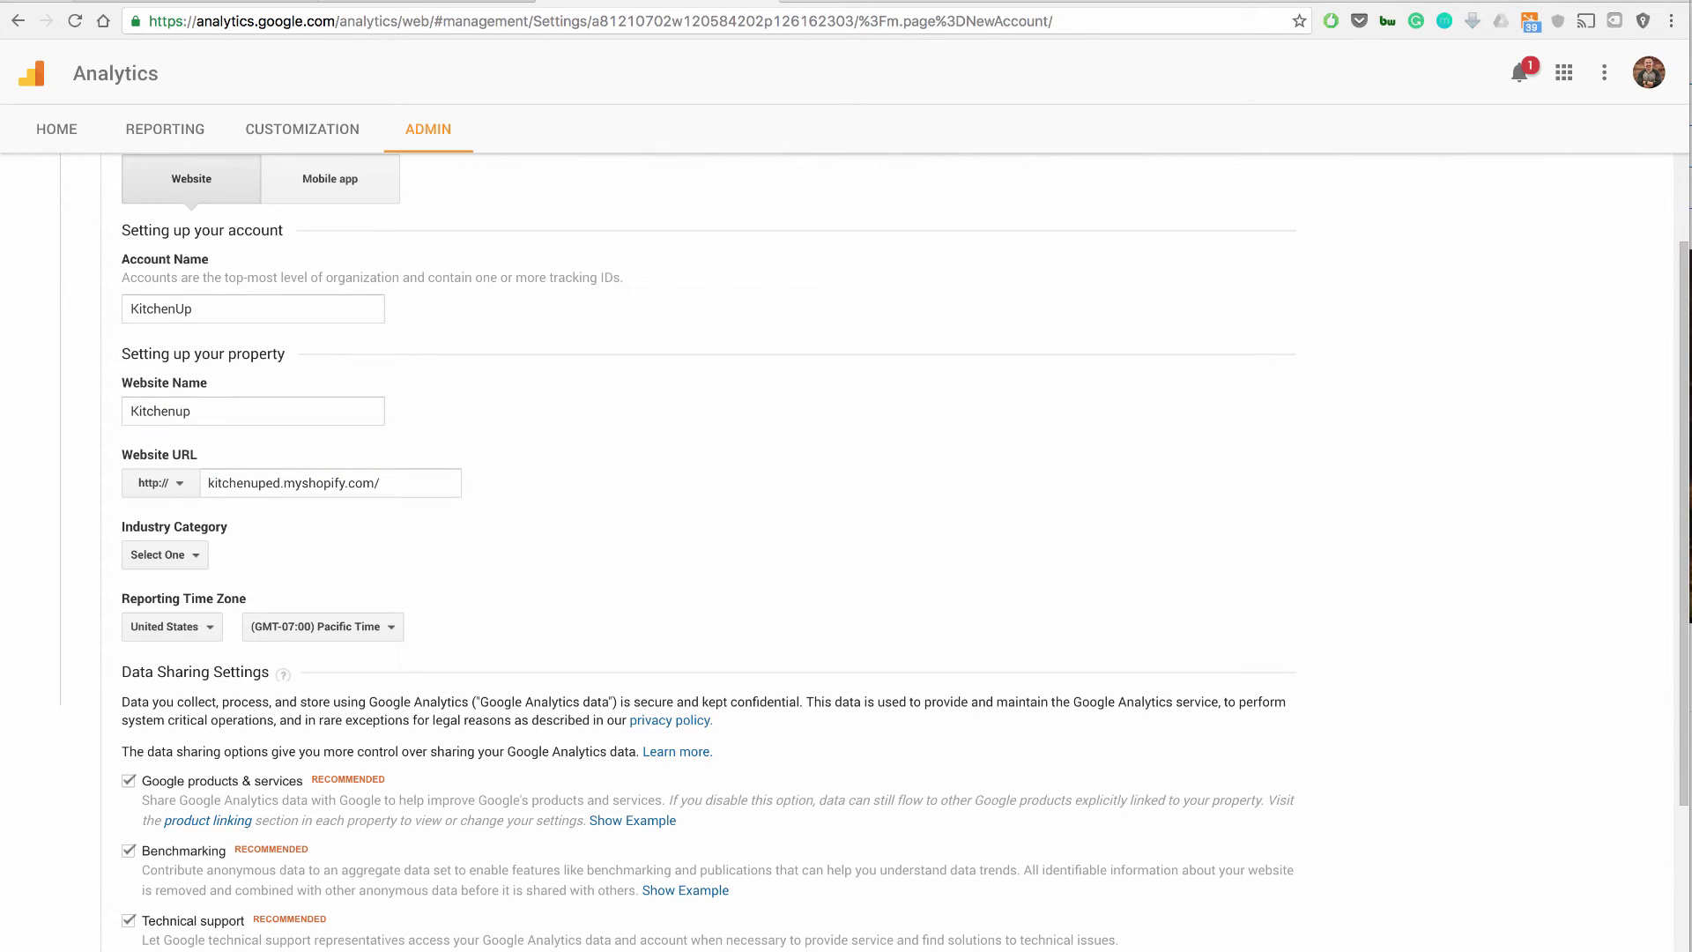
Step: Set the industry category to Home and Garden and the reporting time zone to Eastern Time
double_click(150, 555)
click(150, 555)
key(Down)
key(Down)
key(Down)
key(Down)
key(Down)
key(Down)
key(Down)
key(Down)
key(Down)
key(Down)
key(Down)
key(Down)
click(201, 690)
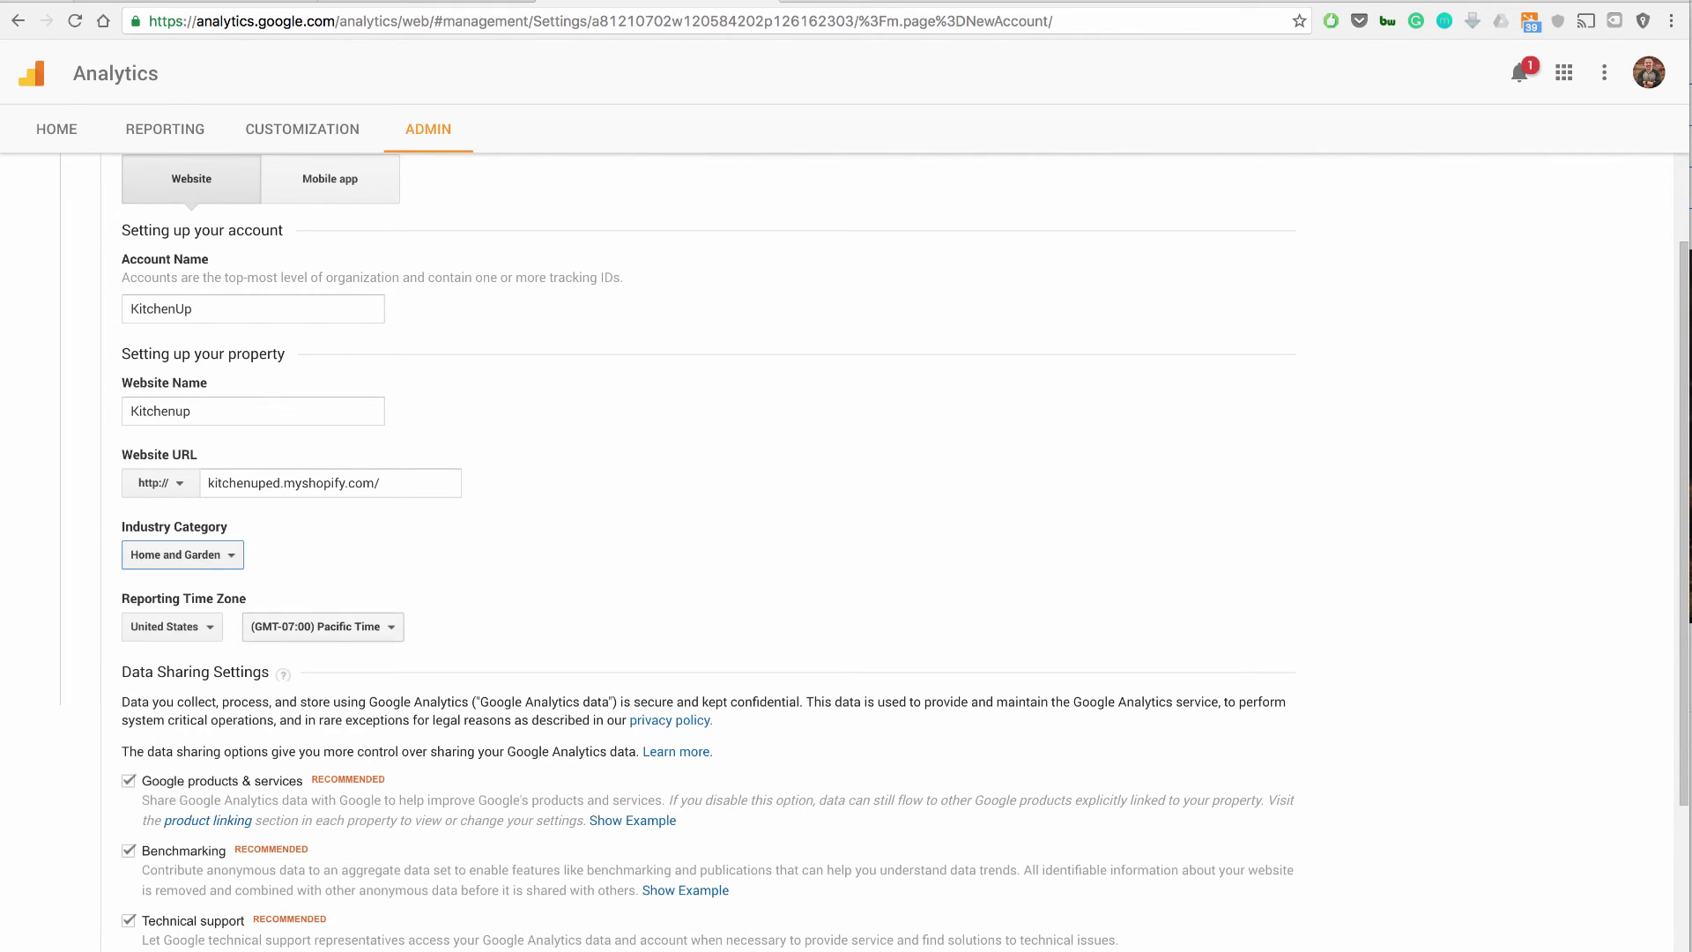
scroll(323, 564, down, 2)
click(322, 528)
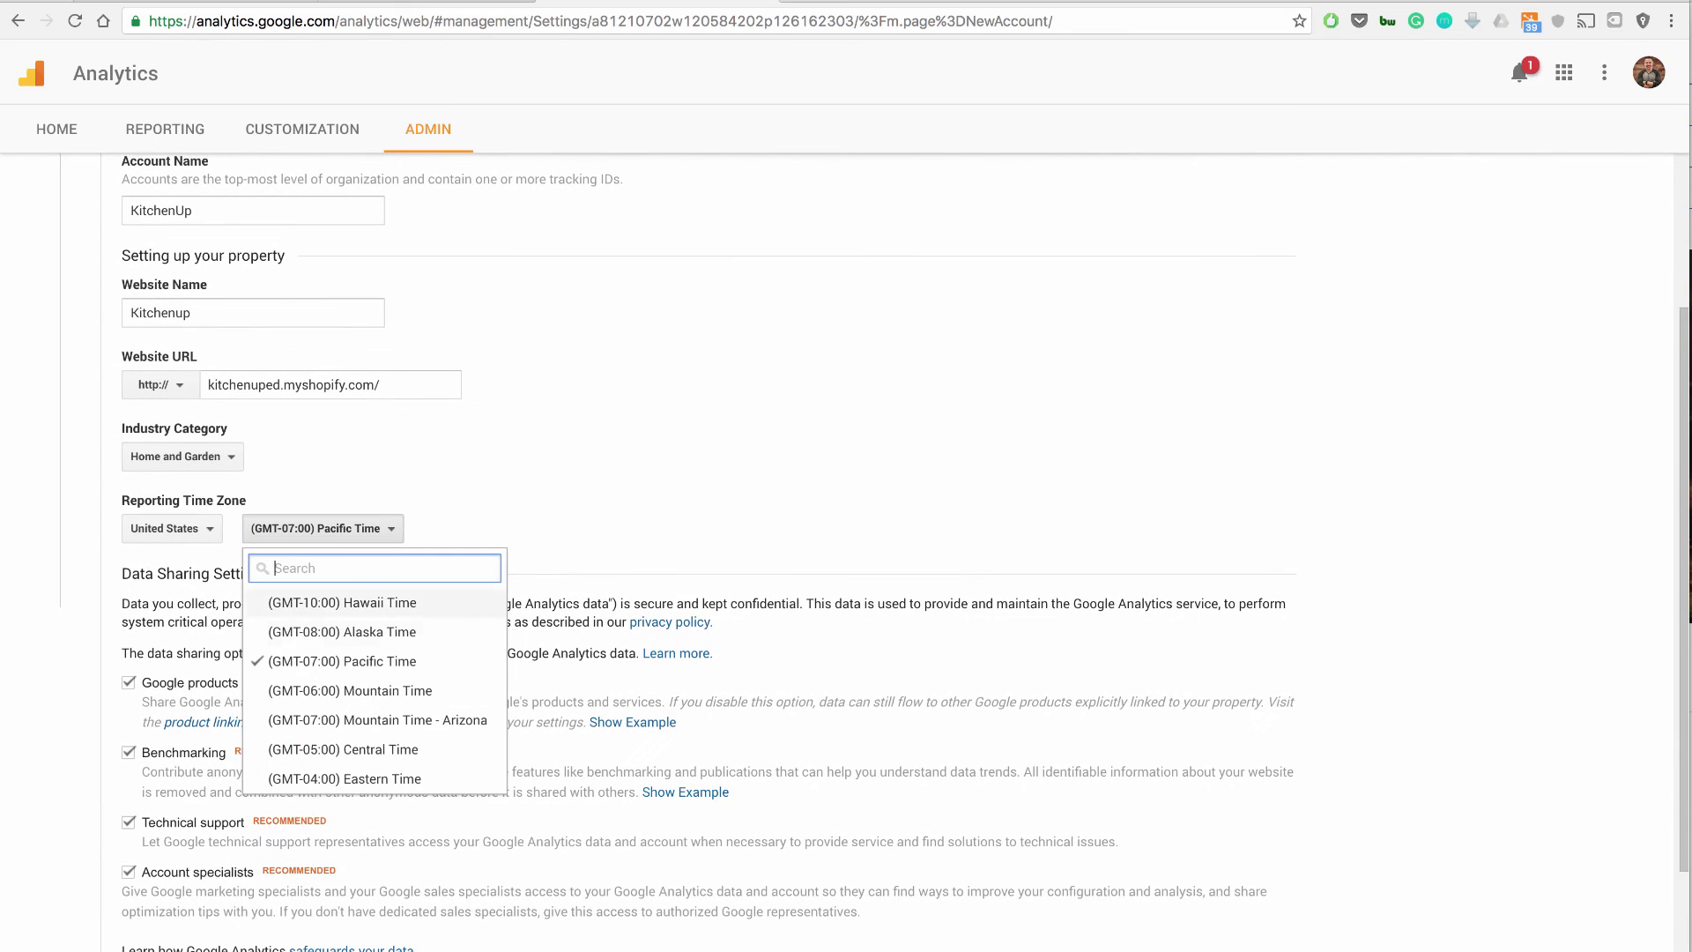
text(east =)
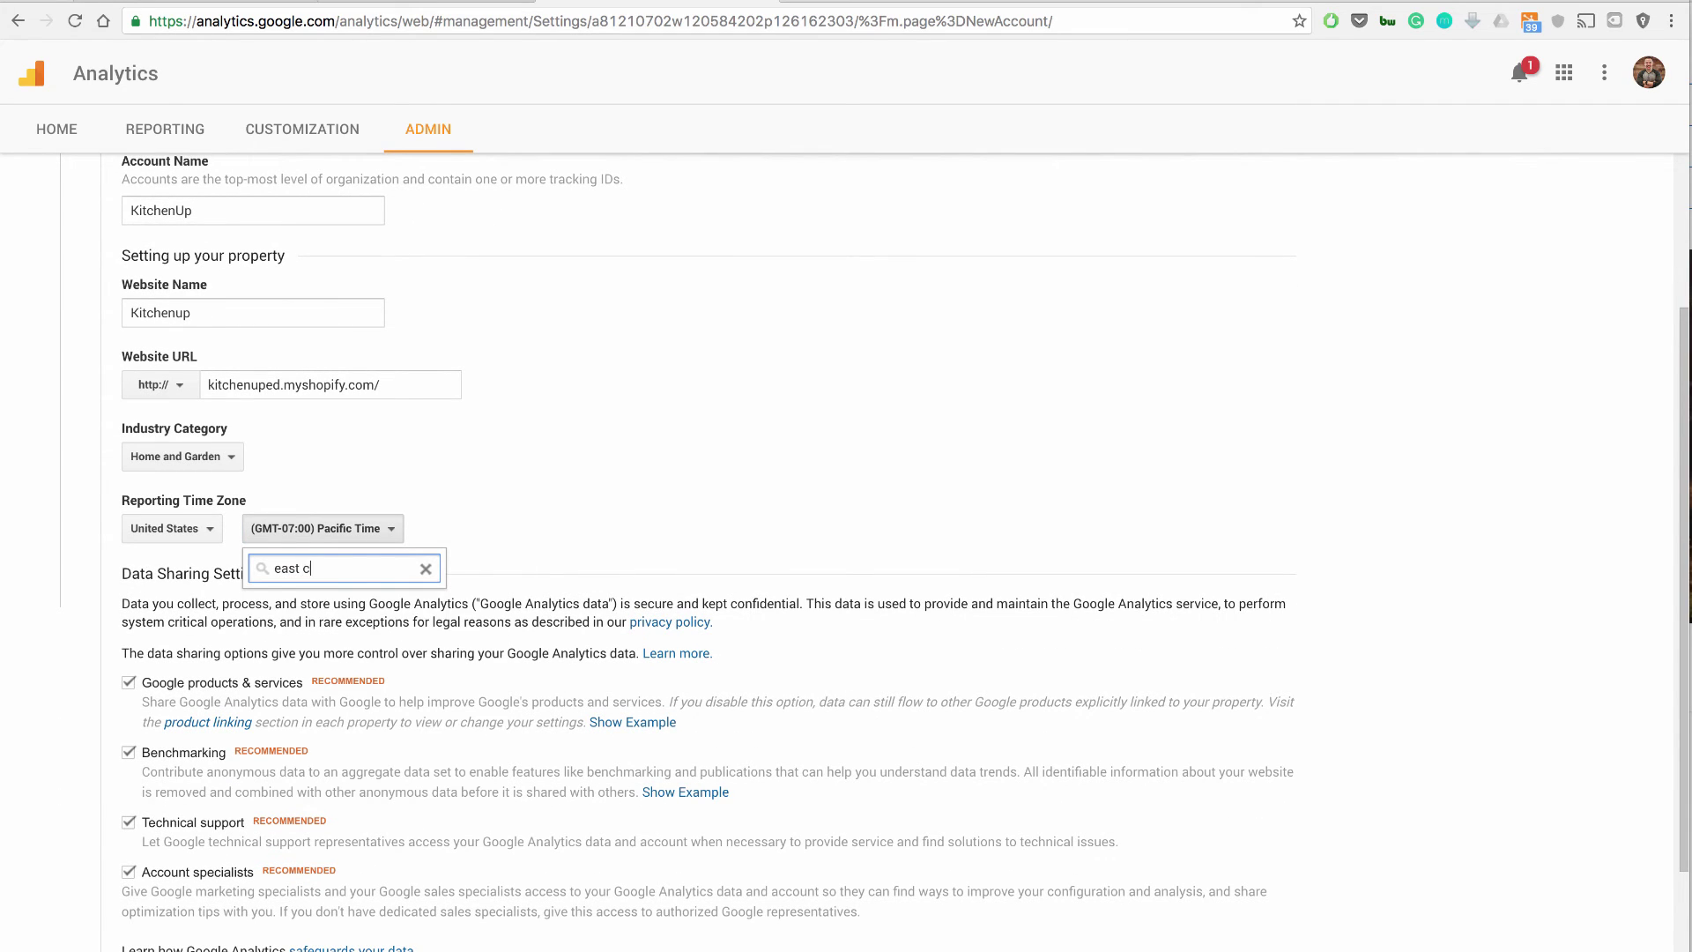
key(BackSpace)
key(Return)
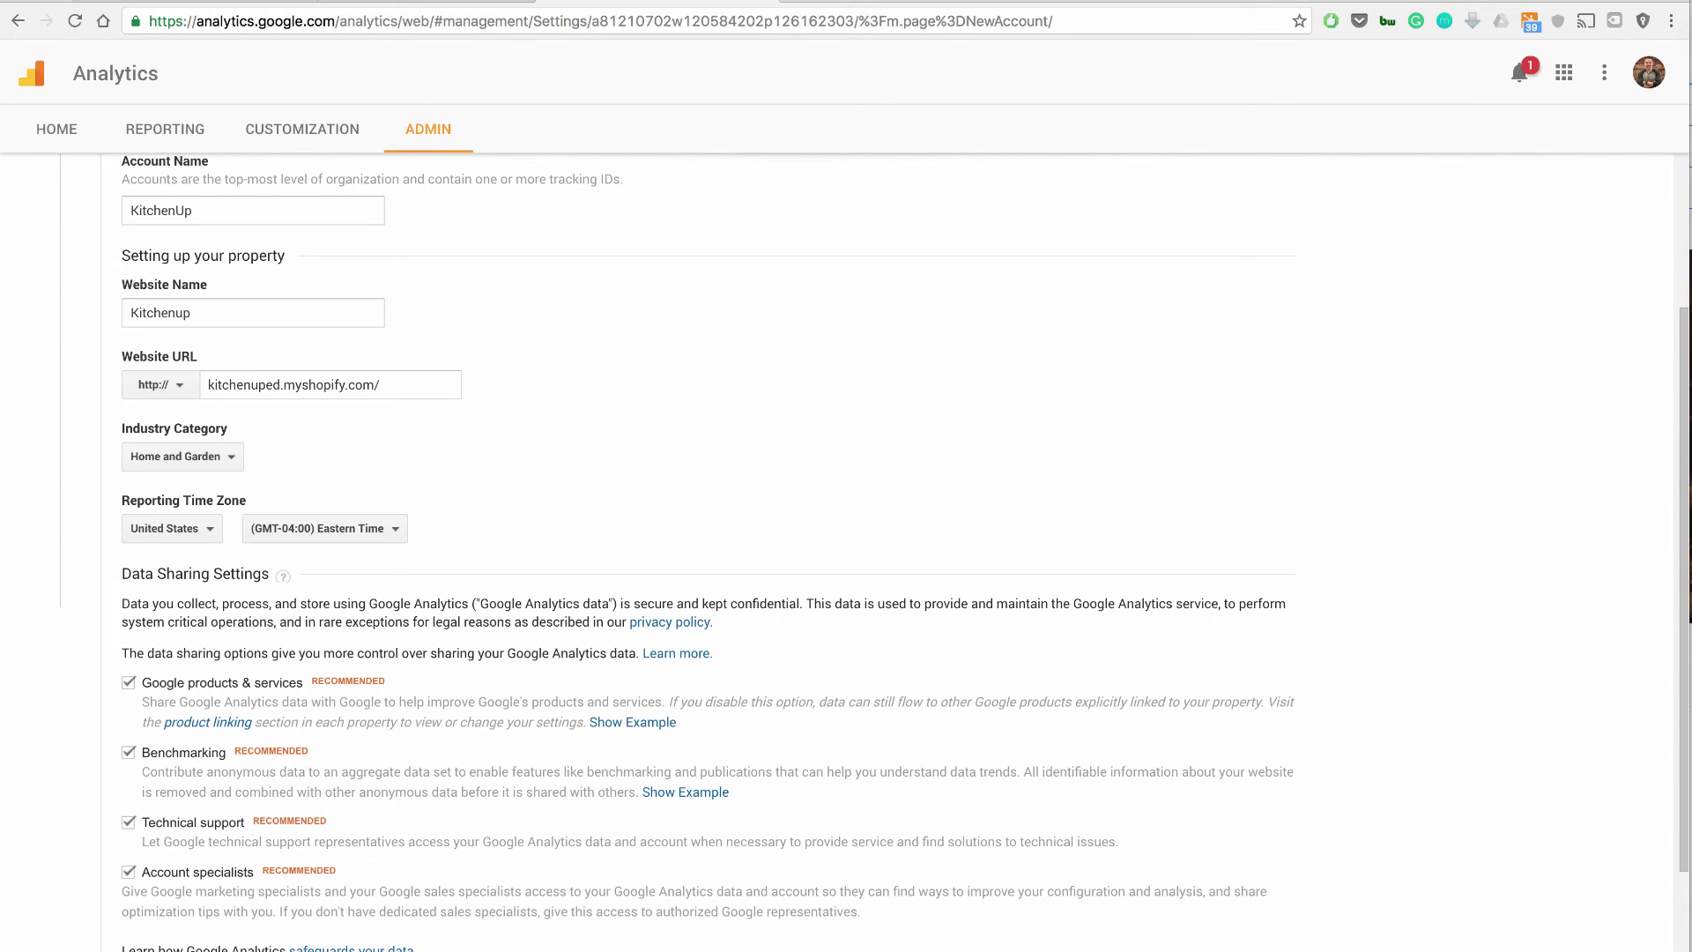
Step: Untick all four data sharing options and request a tracking ID
click(129, 682)
click(129, 752)
click(129, 821)
click(128, 872)
scroll(705, 529, down, 1)
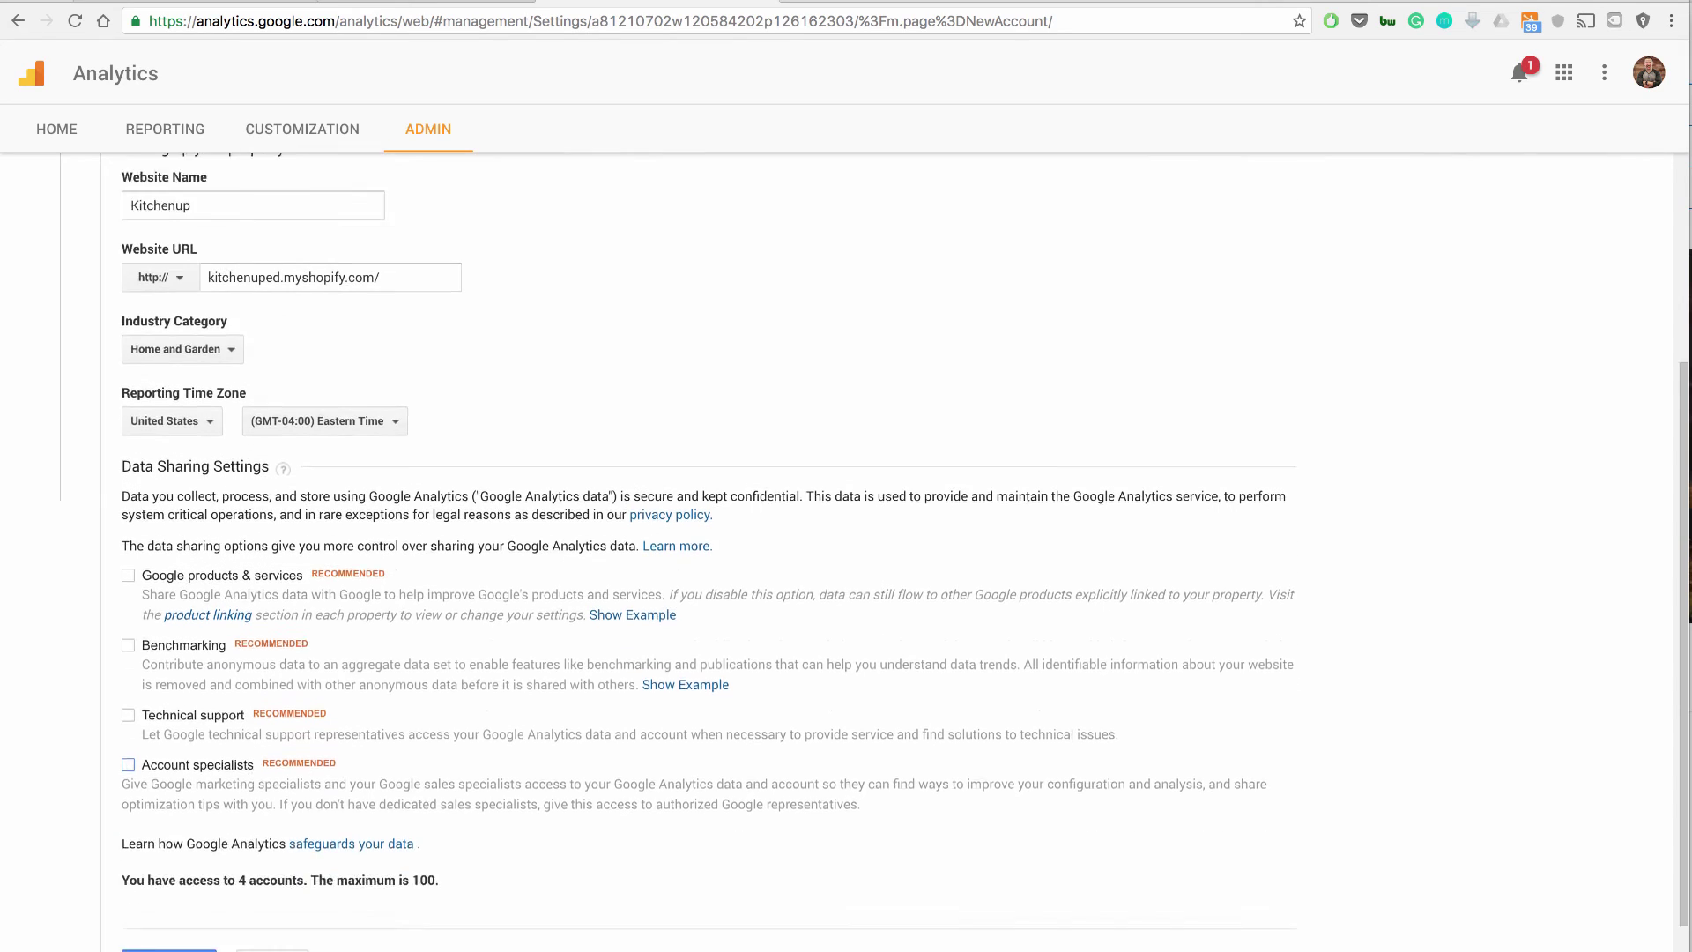
scroll(846, 529, down, 1)
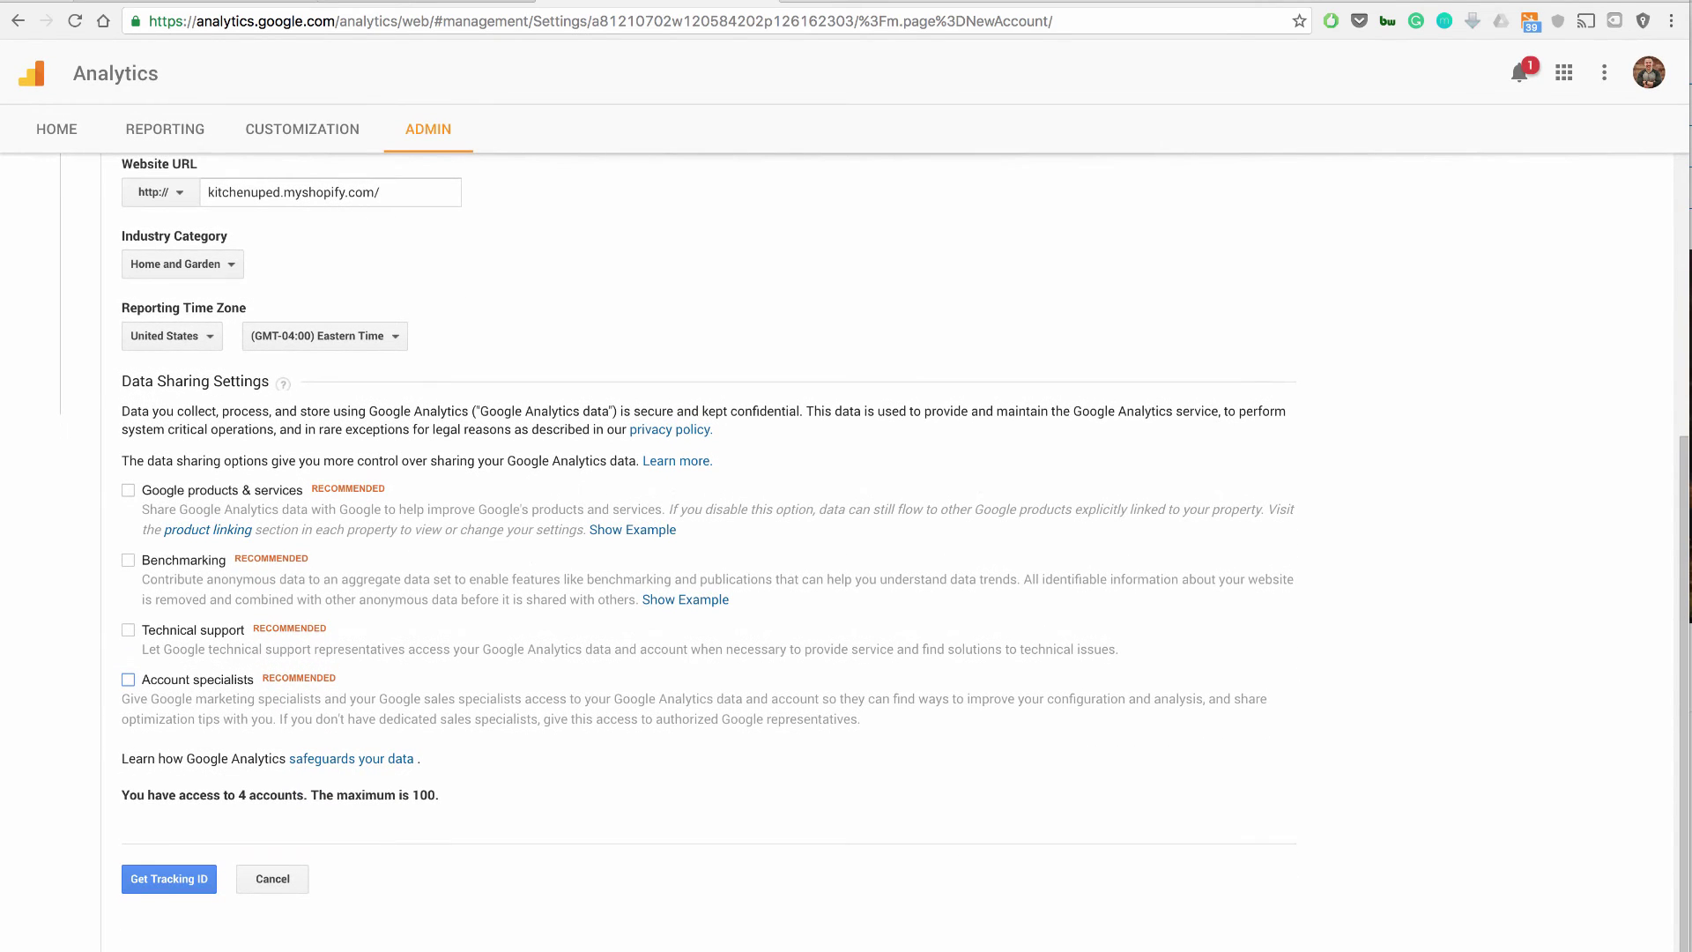
drag(115, 795, 384, 796)
click(384, 795)
click(169, 879)
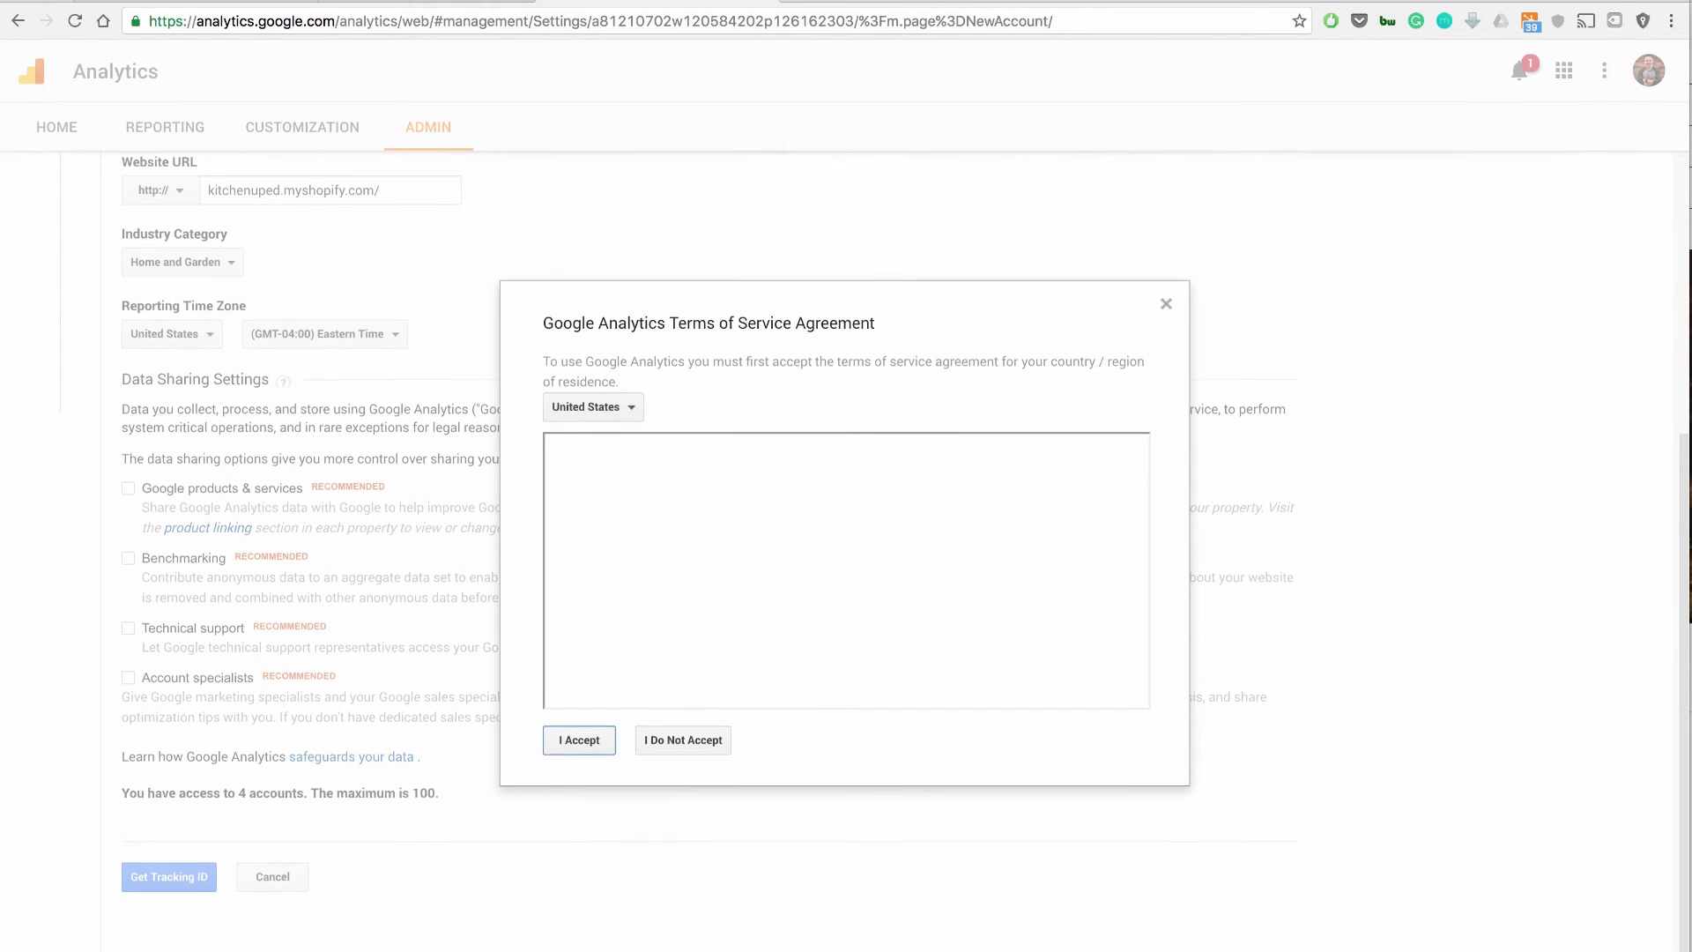
Step: Accept the Terms of Service to create property UA-86537567-1 and select its tracking script
click(579, 742)
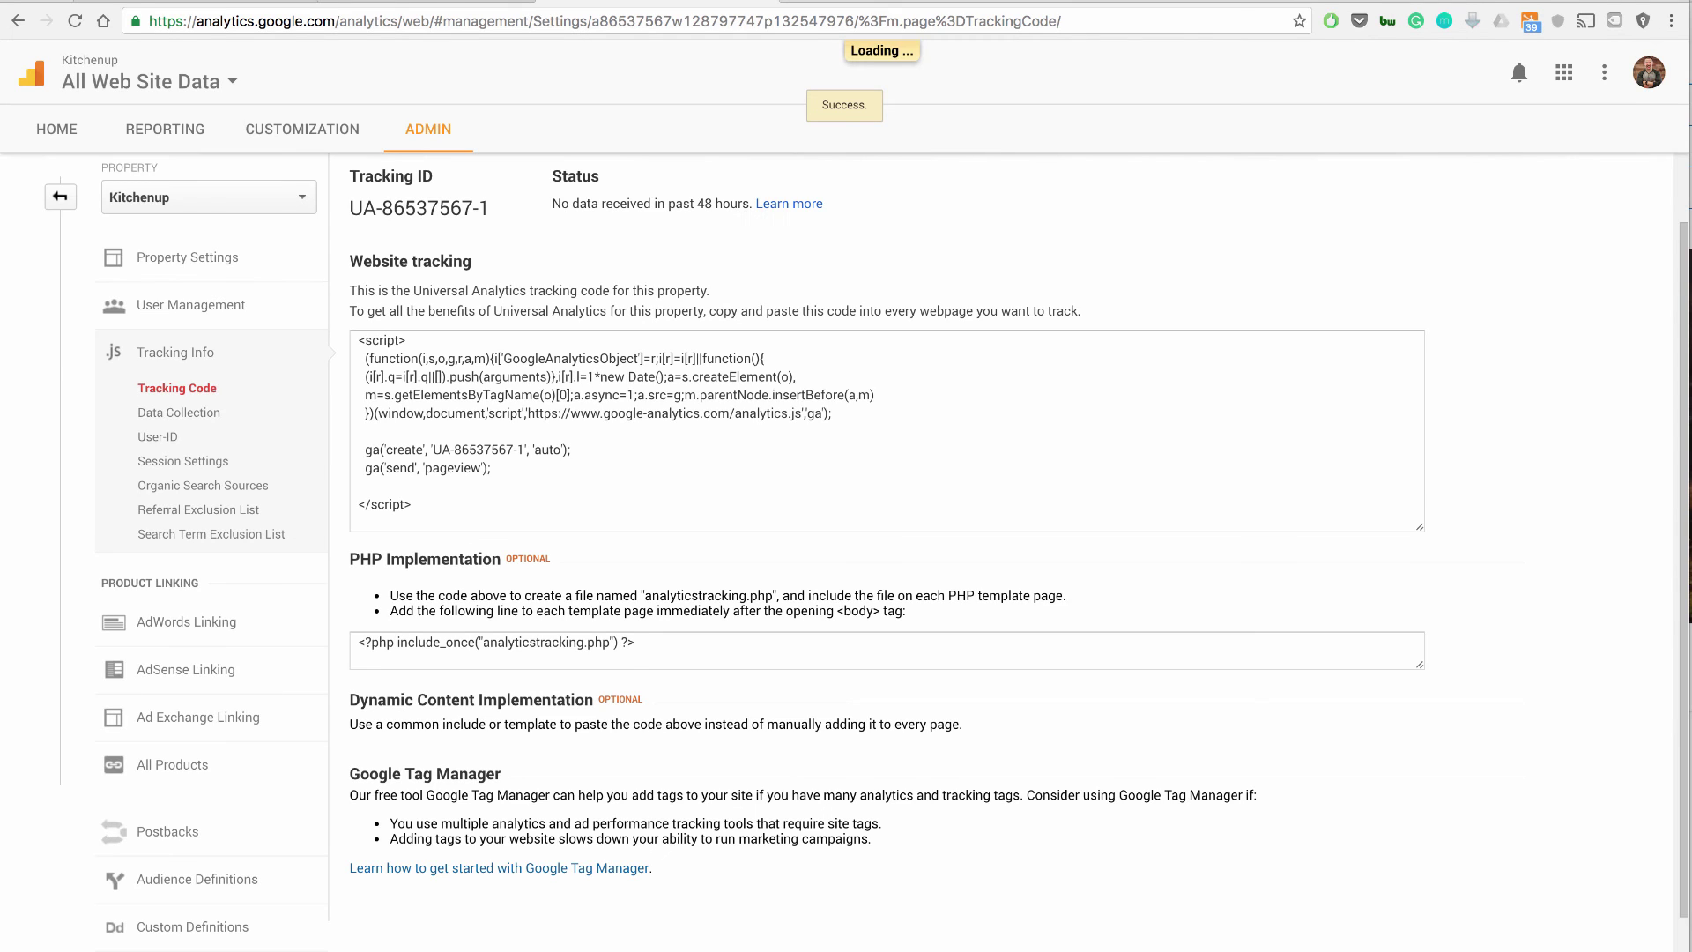
drag(480, 508, 356, 340)
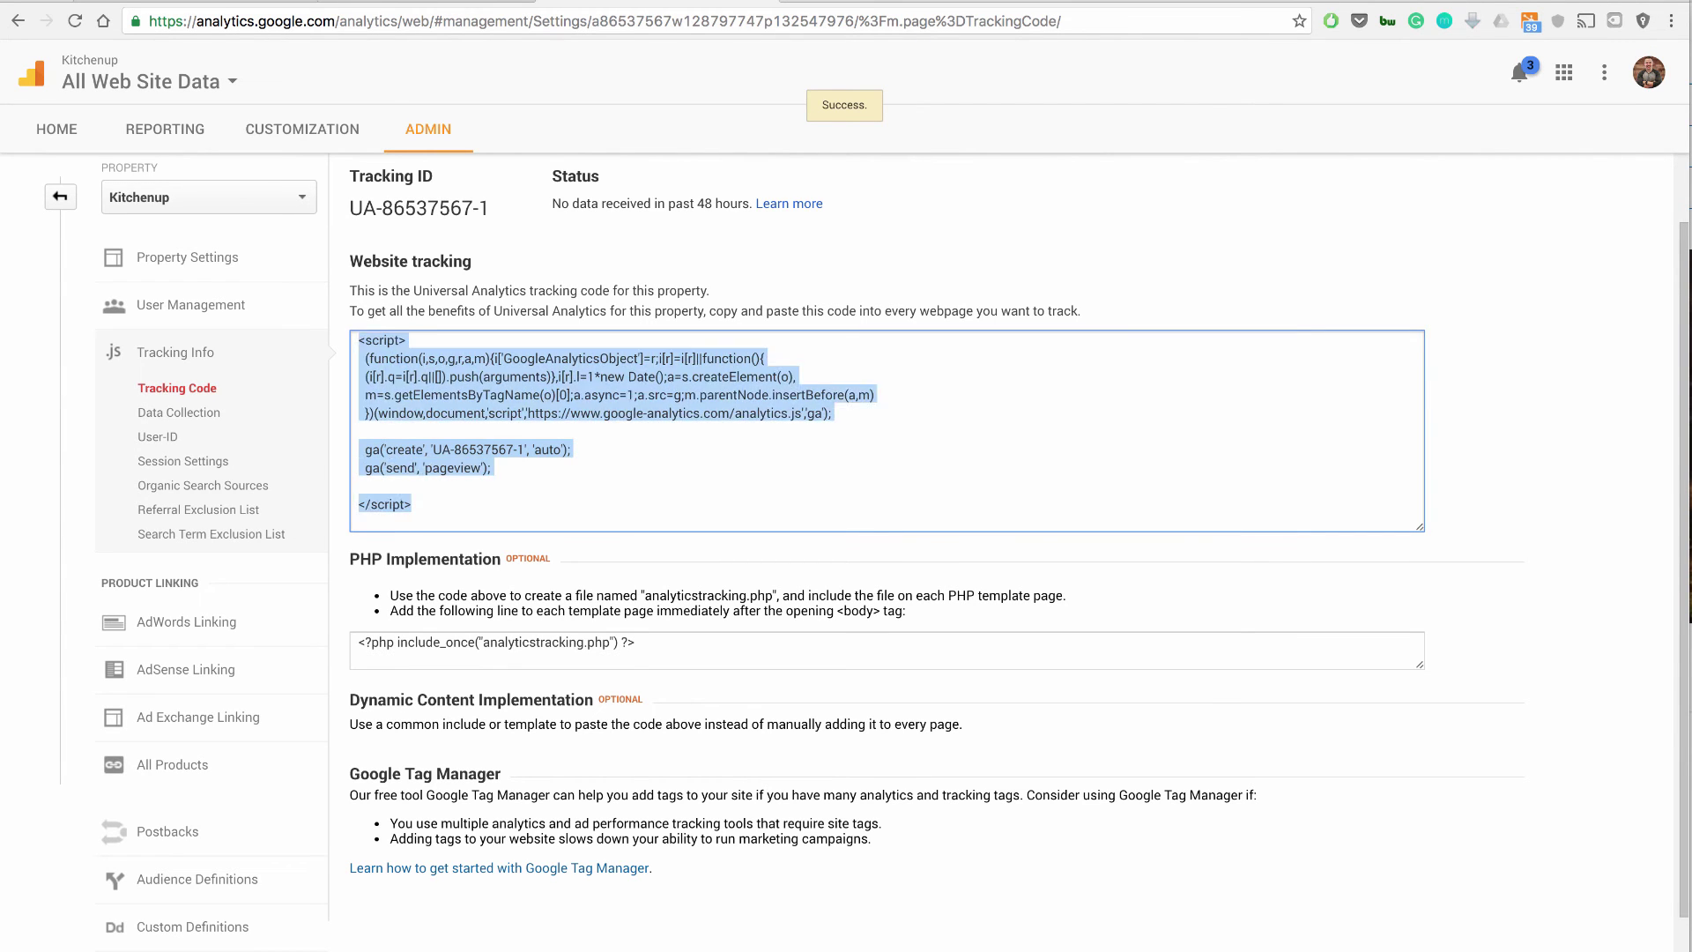
Step: Paste the tracking script into Shopify's Google Analytics account field and save the preferences
click(178, 2)
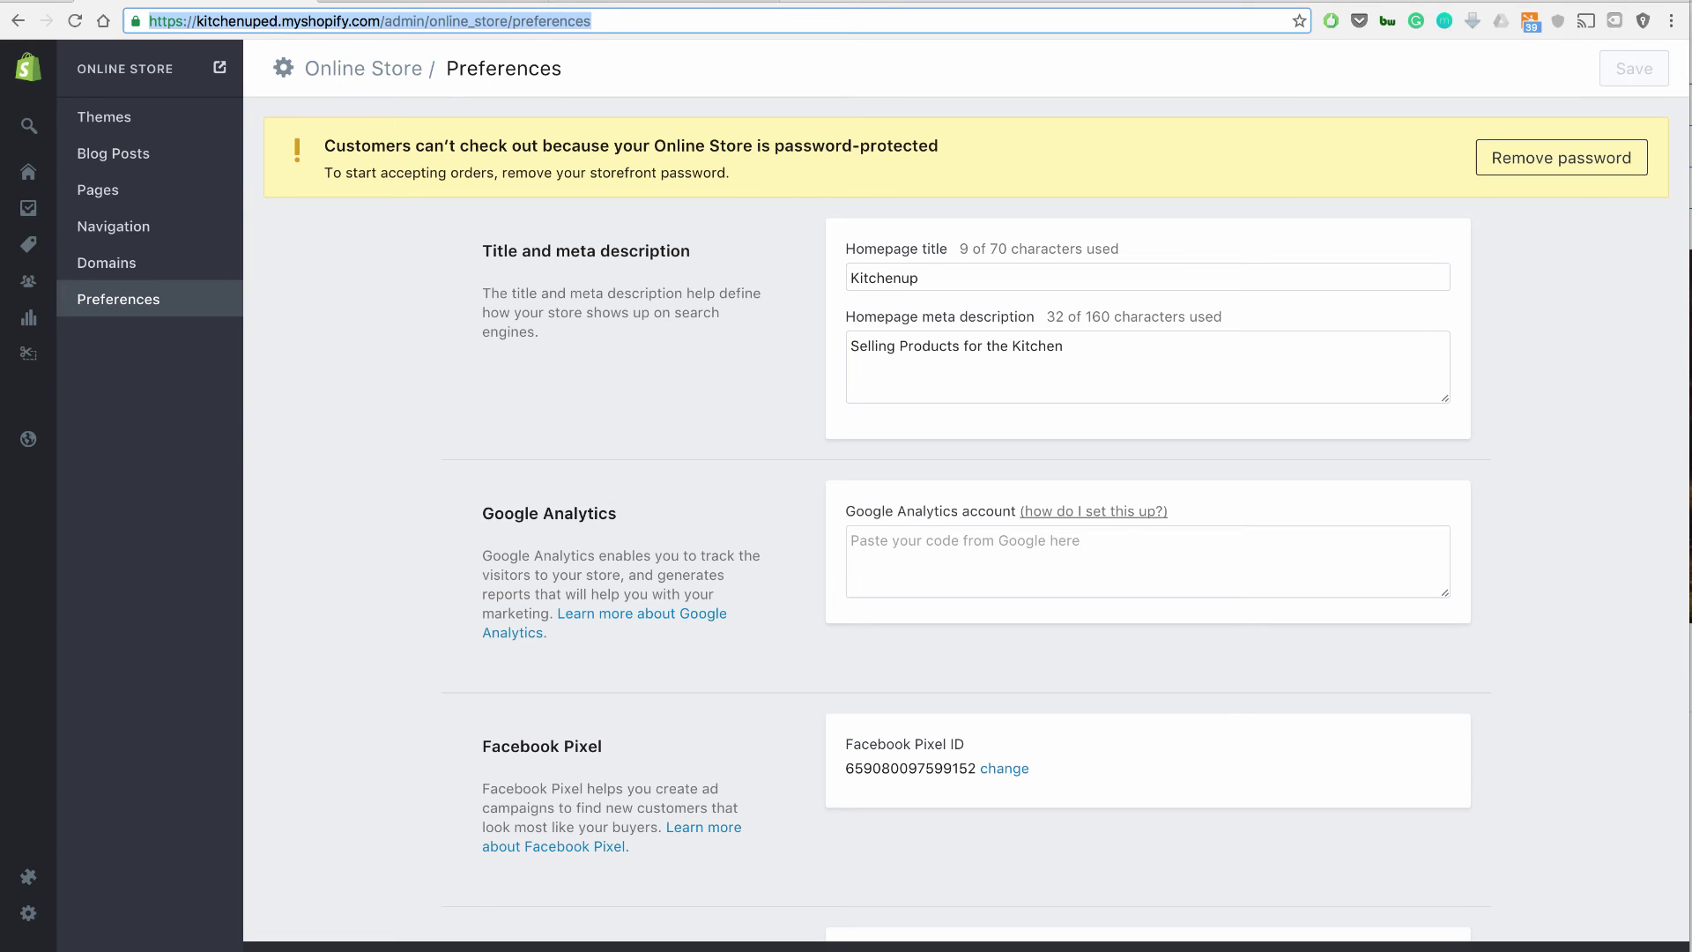
click(1148, 561)
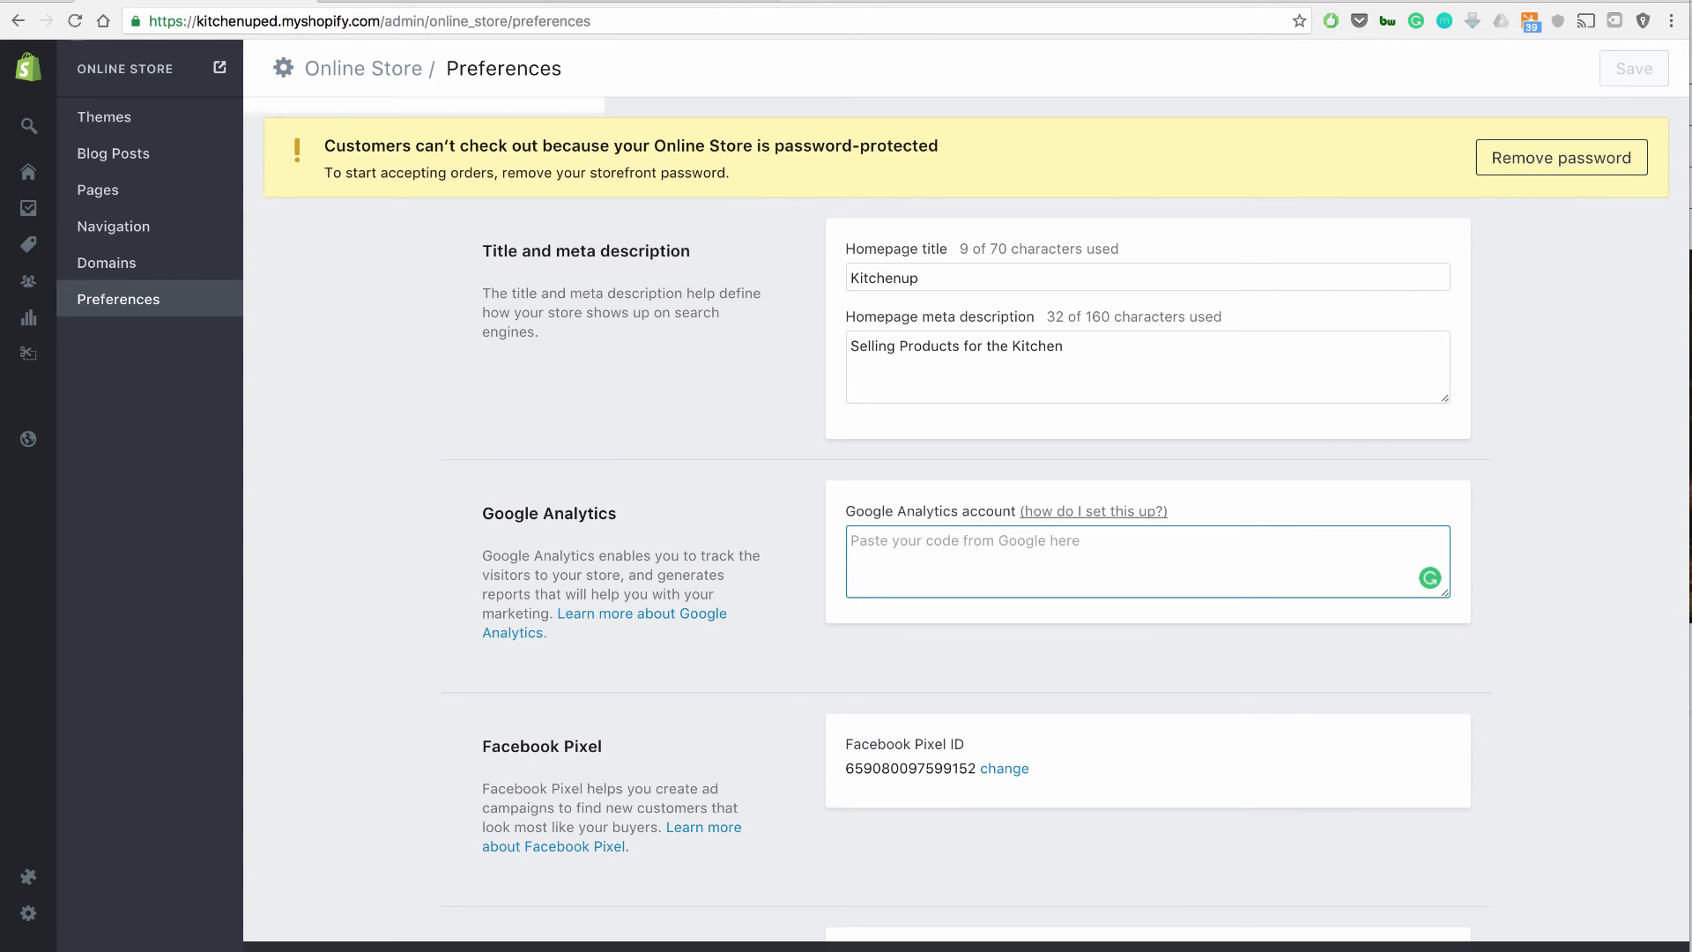
key(super+v)
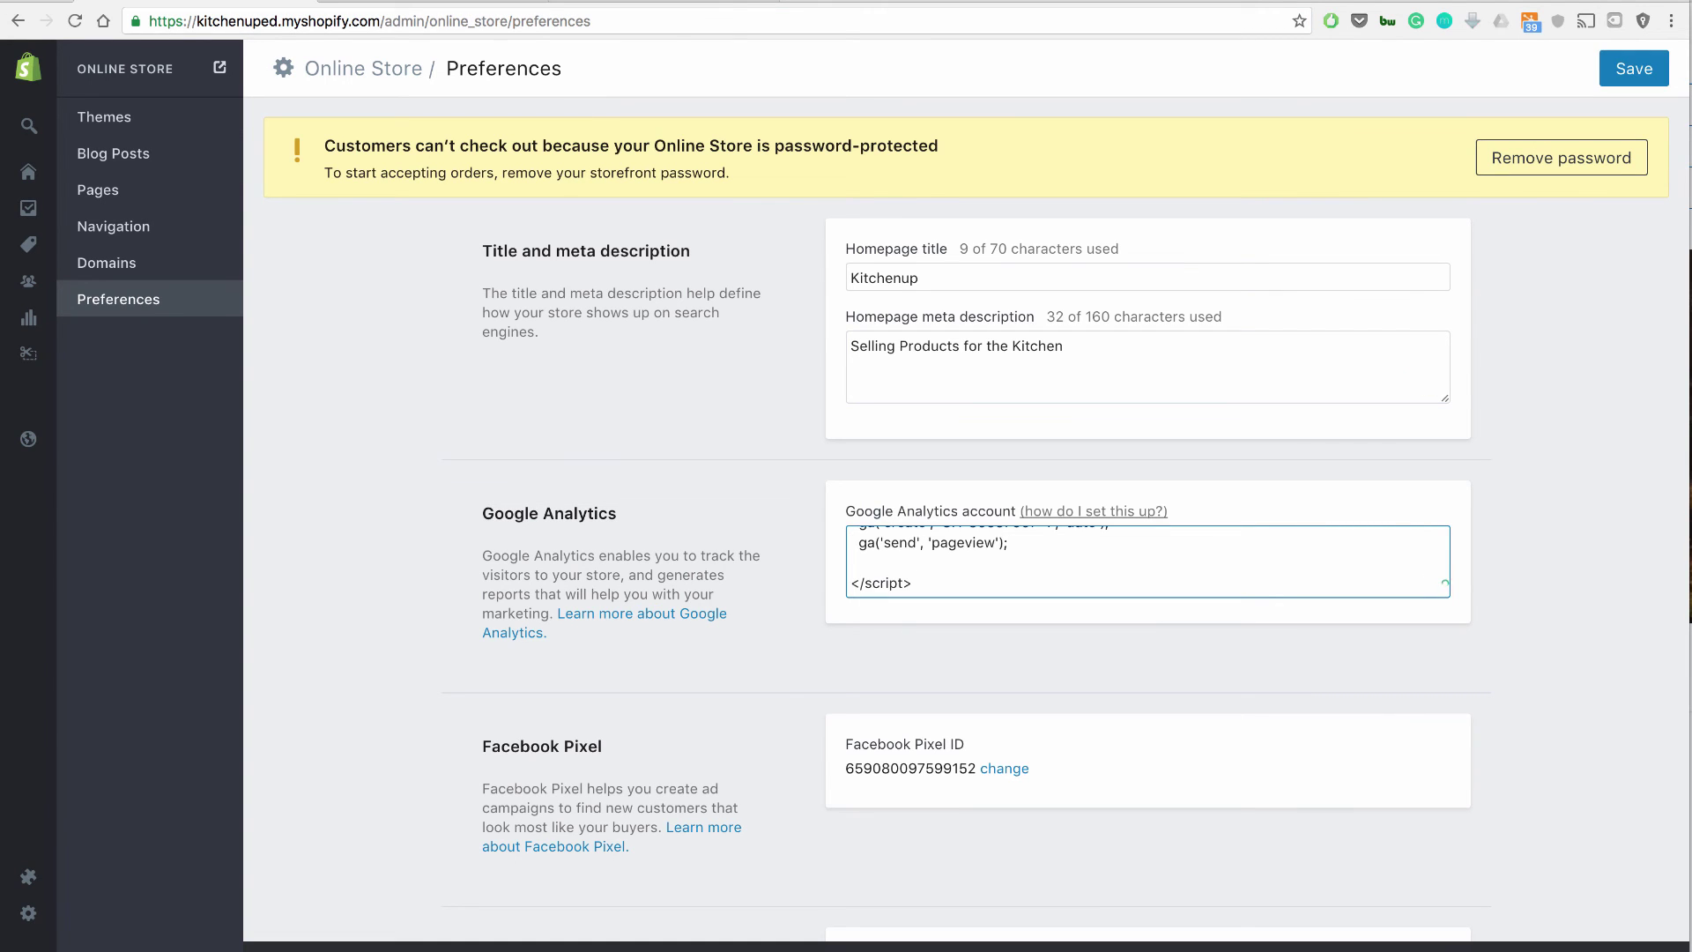
scroll(1147, 561, up, 6)
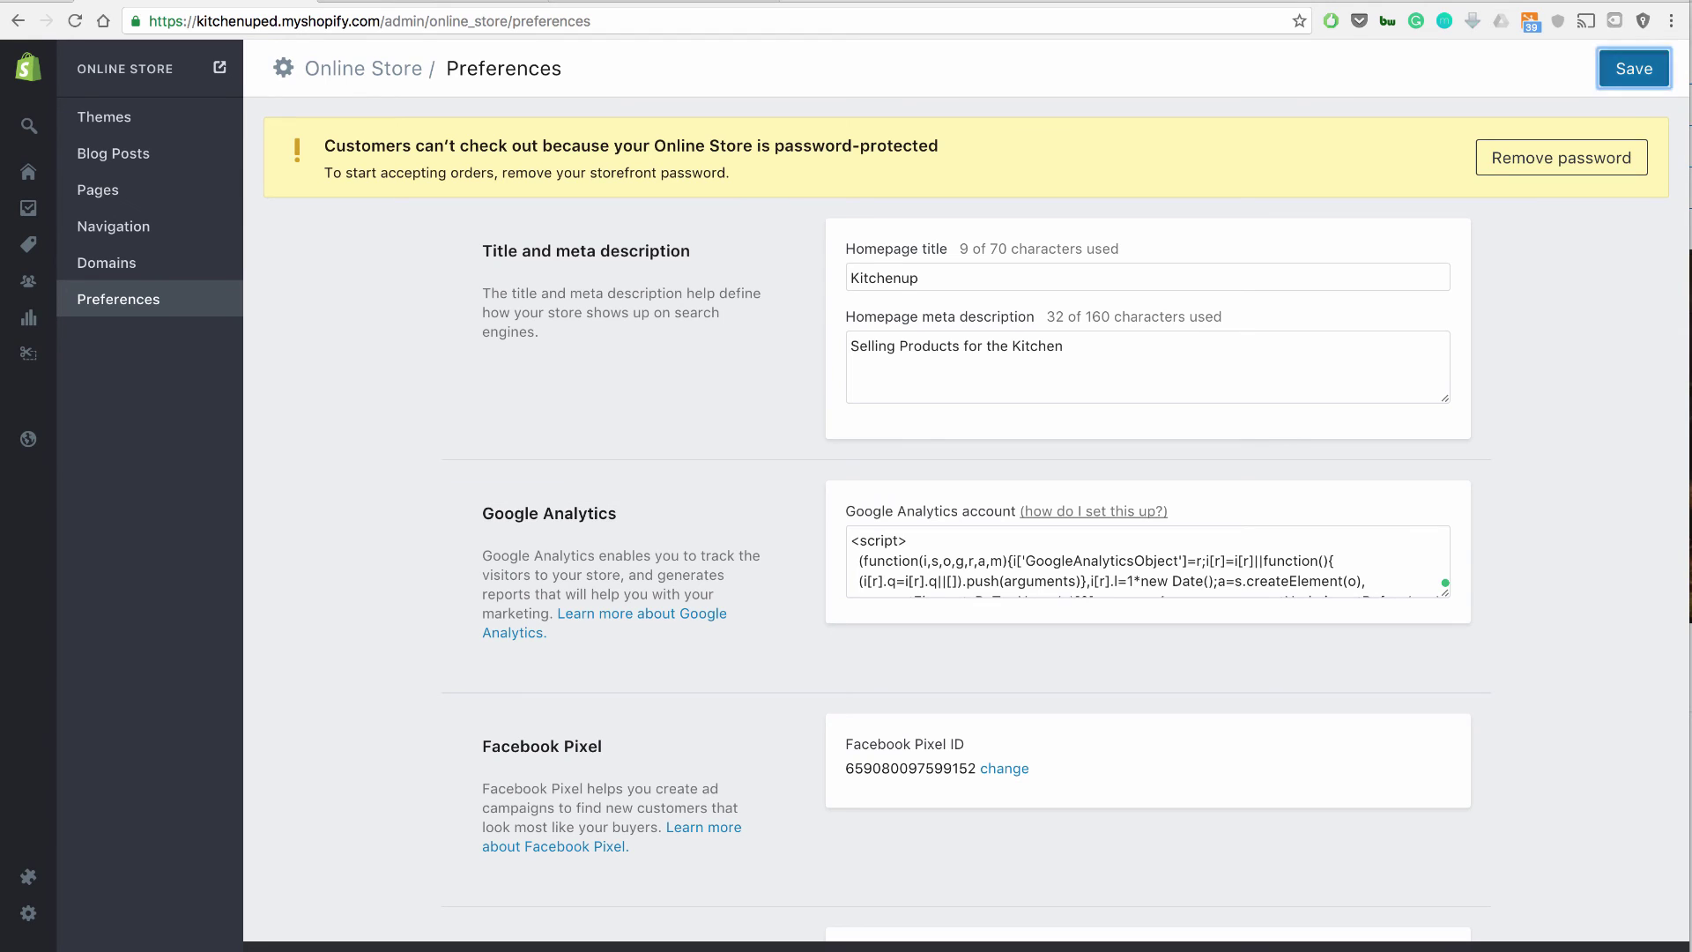
click(1635, 70)
scroll(1296, 440, down, 1)
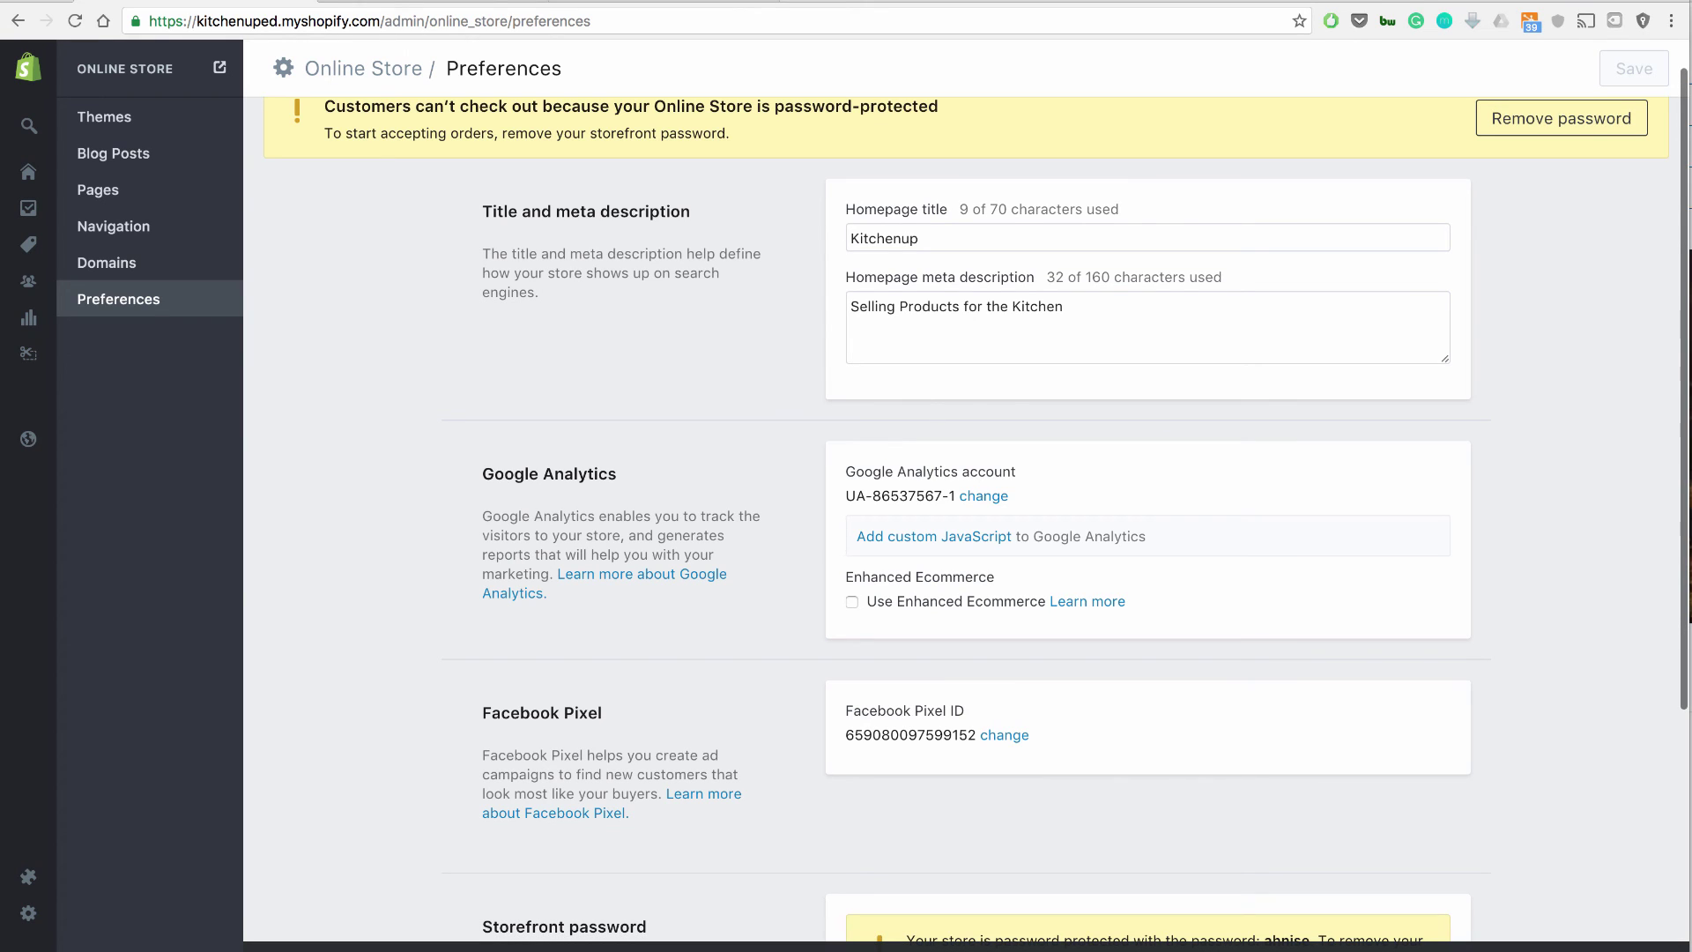
Step: Tick the Use Enhanced Ecommerce checkbox under Google Analytics and save
click(852, 602)
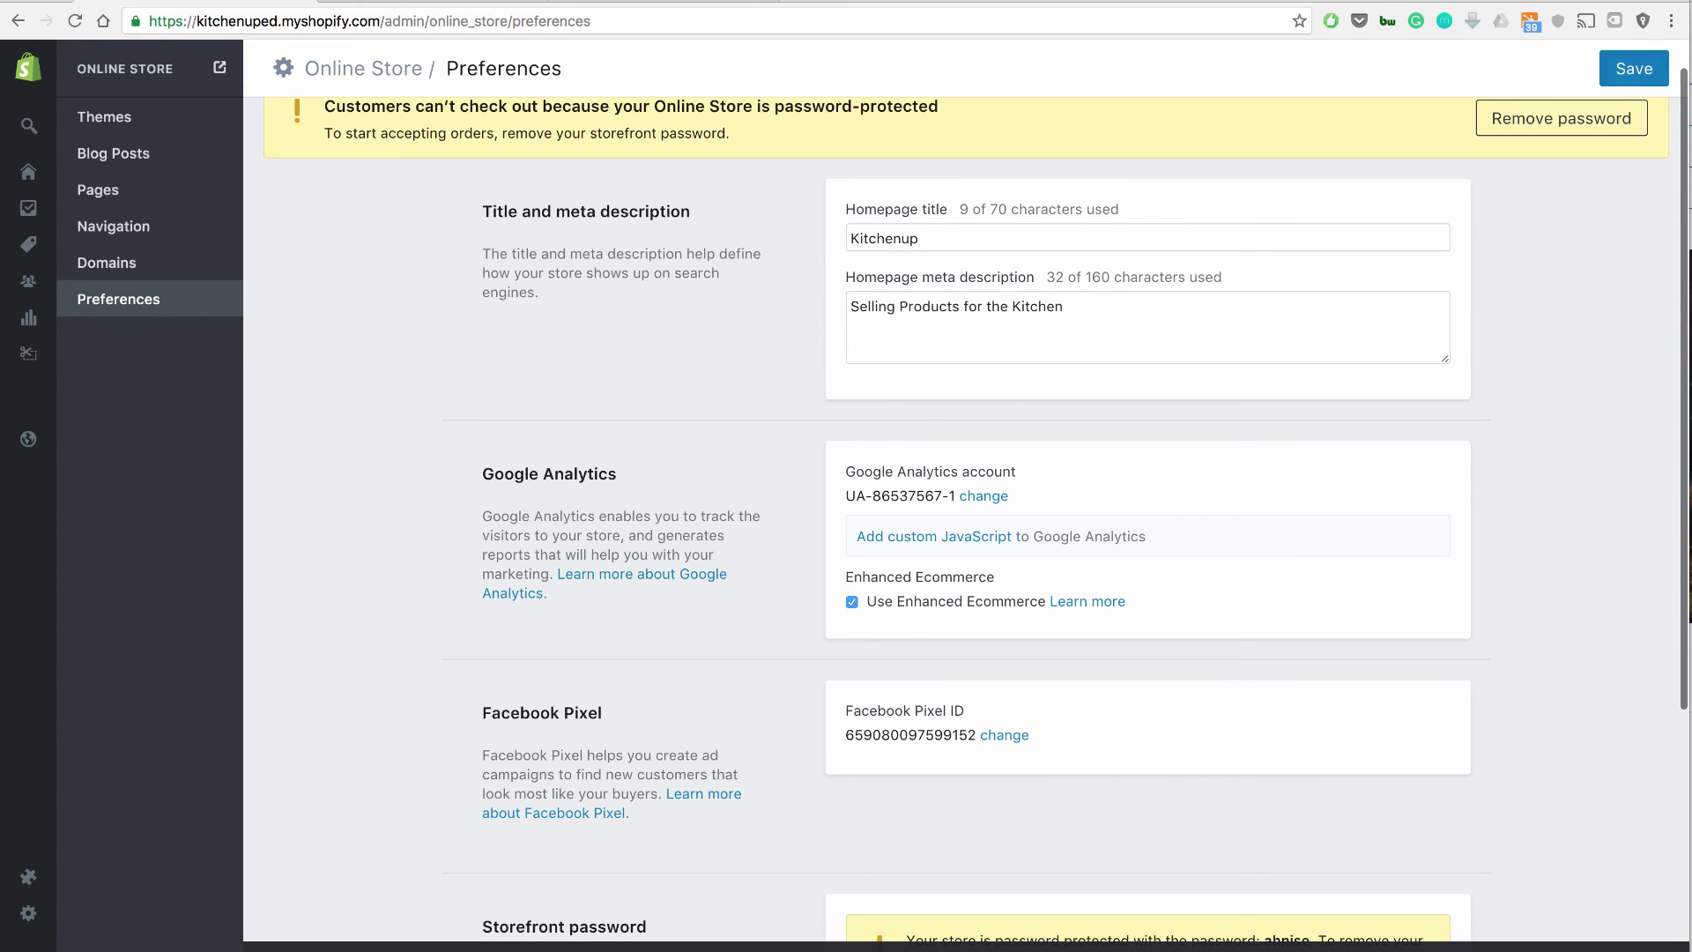
click(1634, 68)
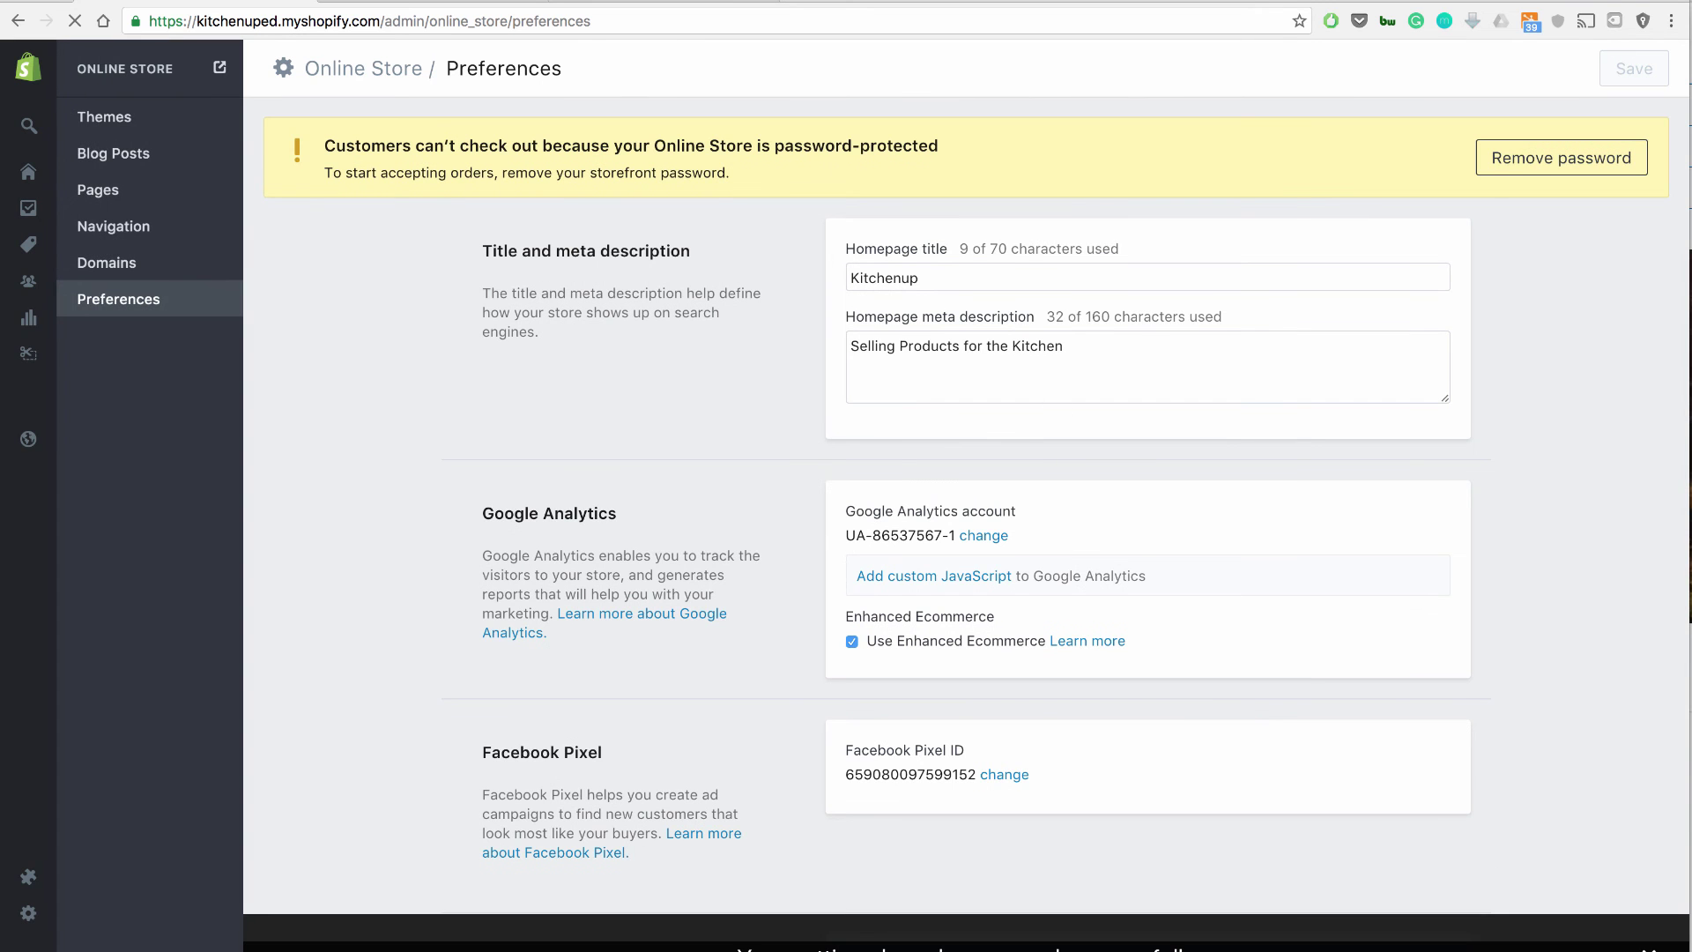
scroll(1109, 238, down, 3)
scroll(967, 494, up, 2)
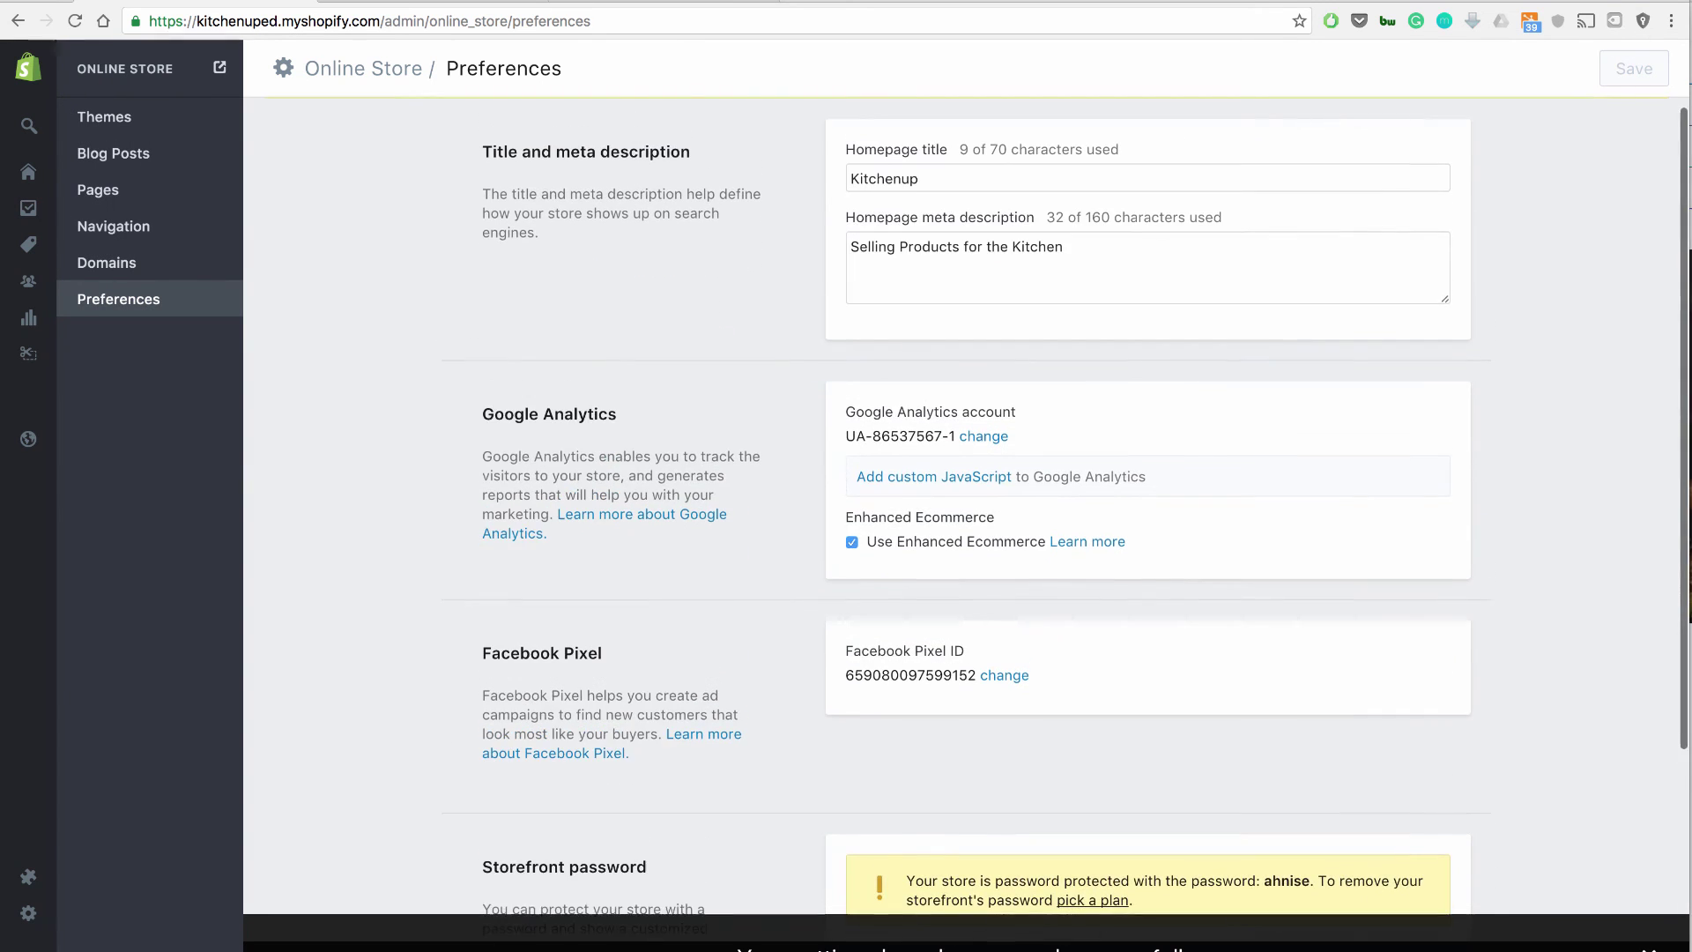